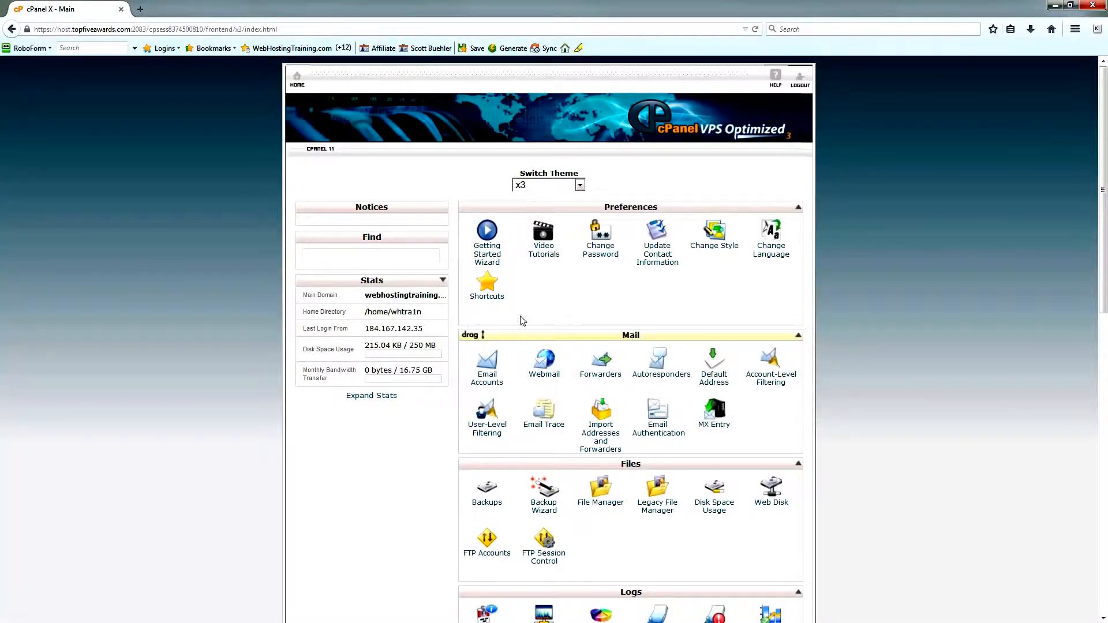
- Open wordpress.org in a new browser tab and go to the WordPress 4.1 download page
{"action": "left_click", "coordinate": [141, 10]}
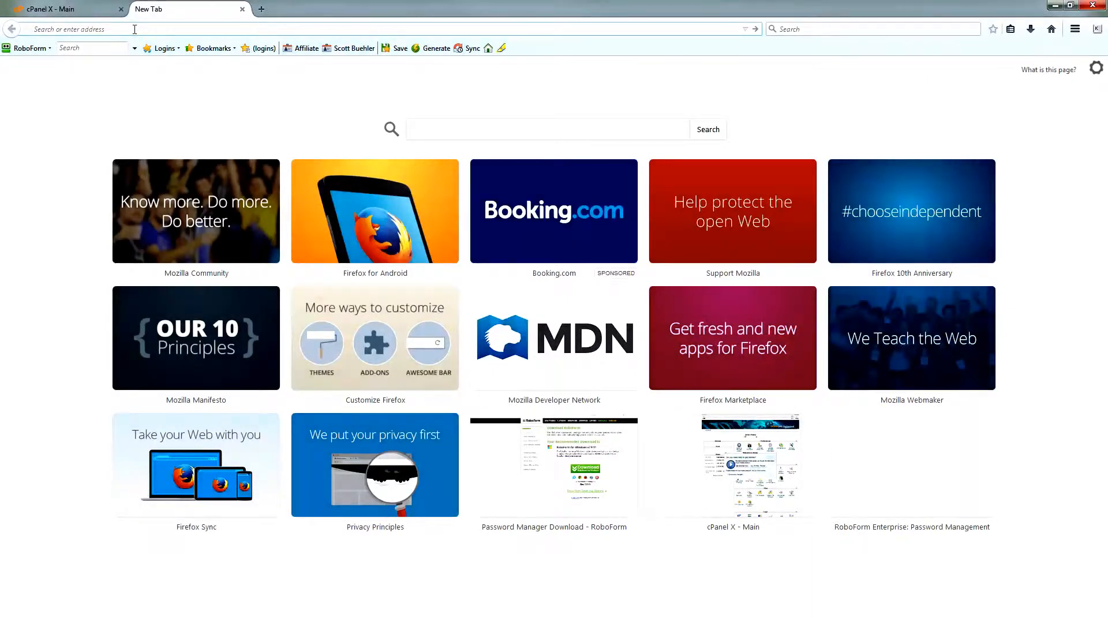
{"action": "type", "text": "wordpress.org"}
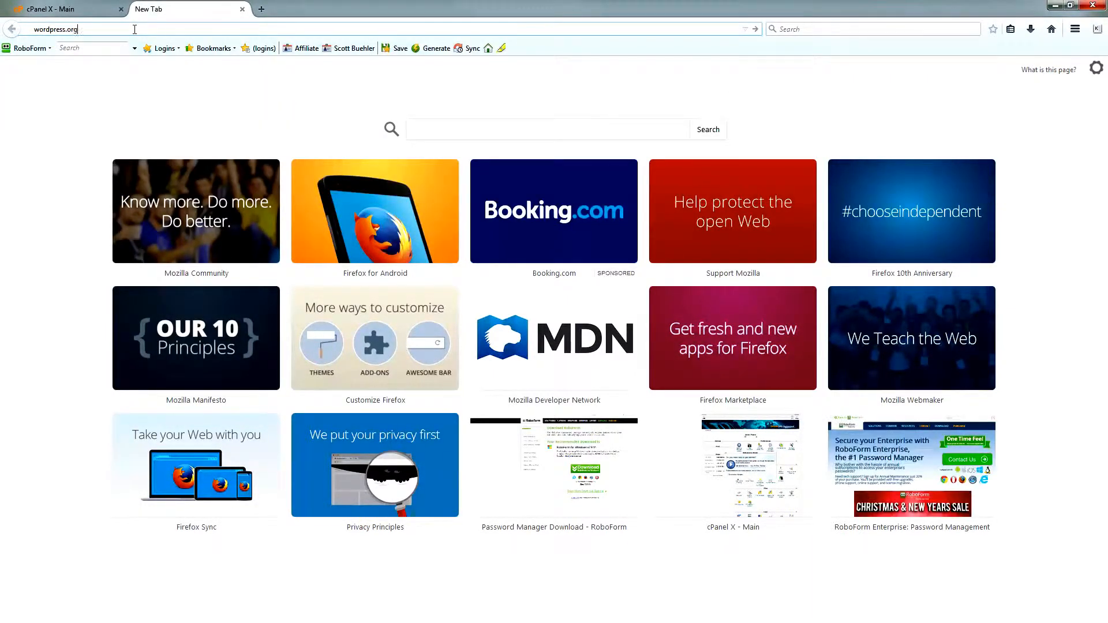
{"action": "key", "text": "Return"}
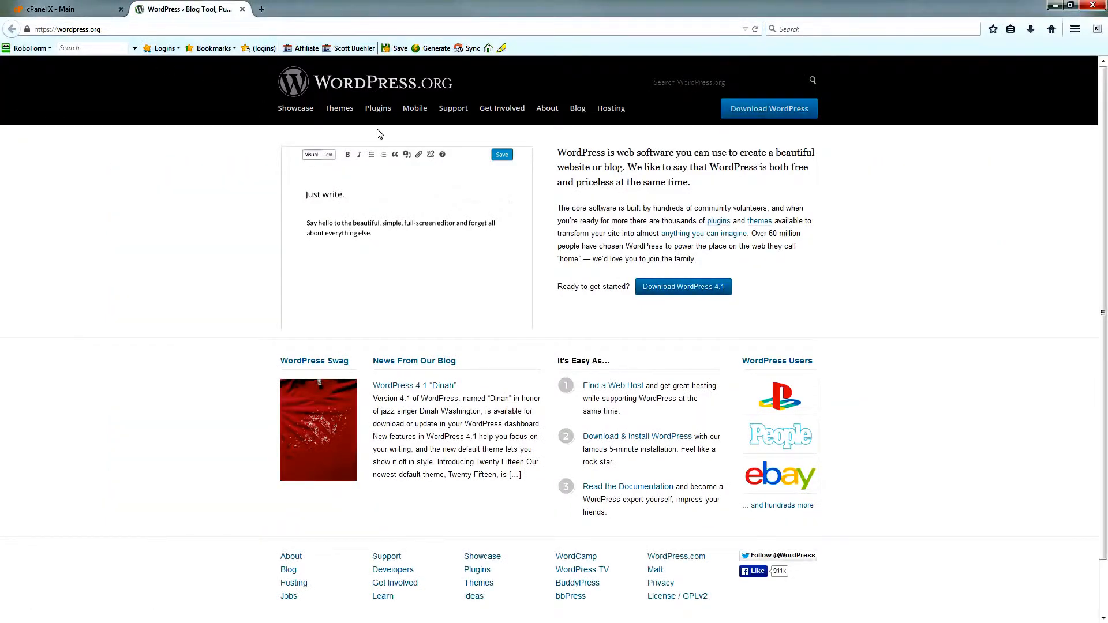
{"action": "left_click", "coordinate": [683, 293]}
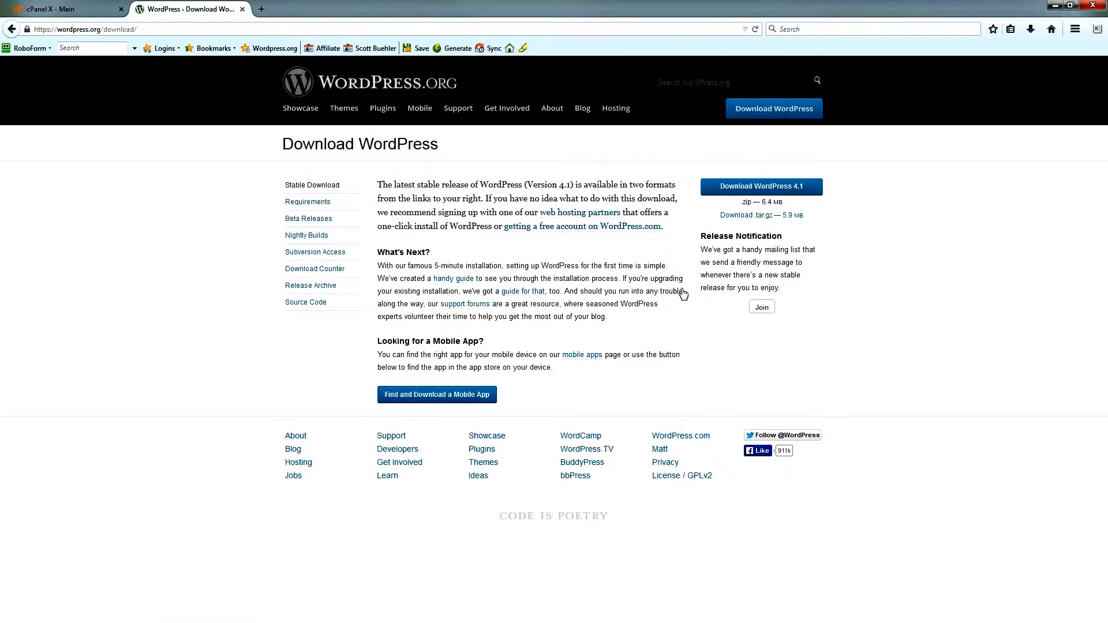
- Download the WordPress 4.1 zip archive and save it to the Desktop as wordpress-4.1.zip
{"action": "left_click", "coordinate": [760, 193]}
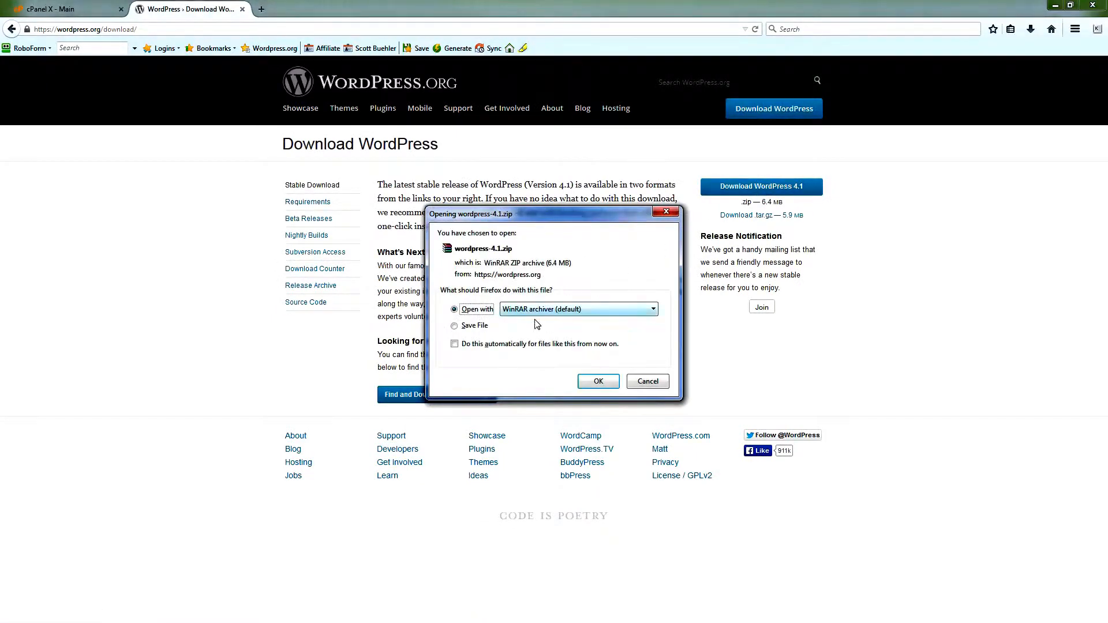
{"action": "left_click", "coordinate": [479, 328]}
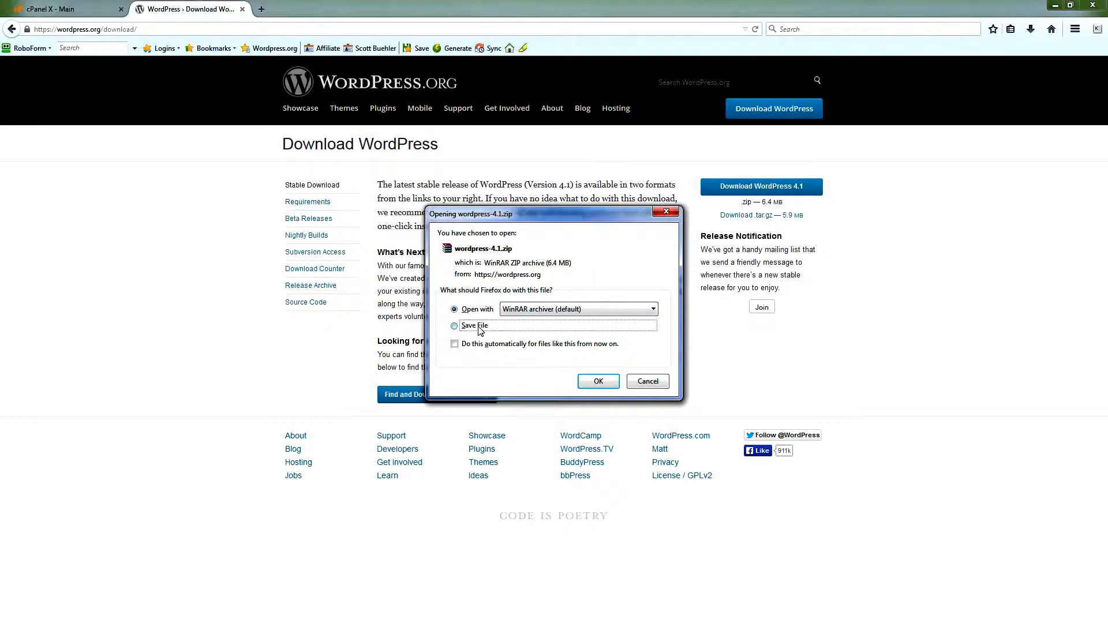
{"action": "left_click", "coordinate": [599, 382]}
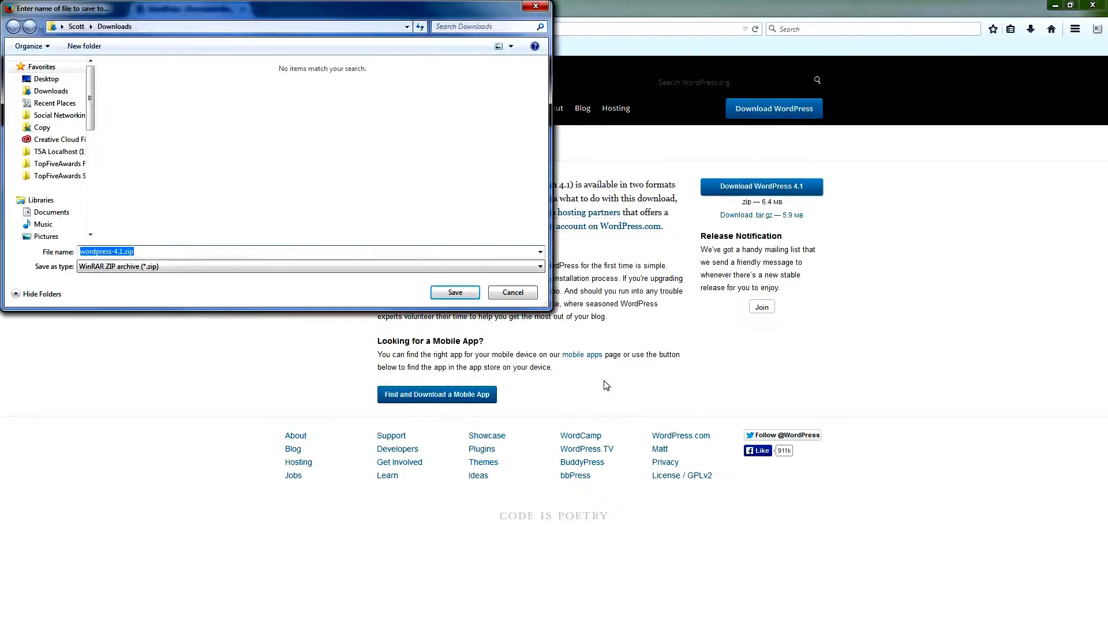
{"action": "left_click", "coordinate": [46, 79]}
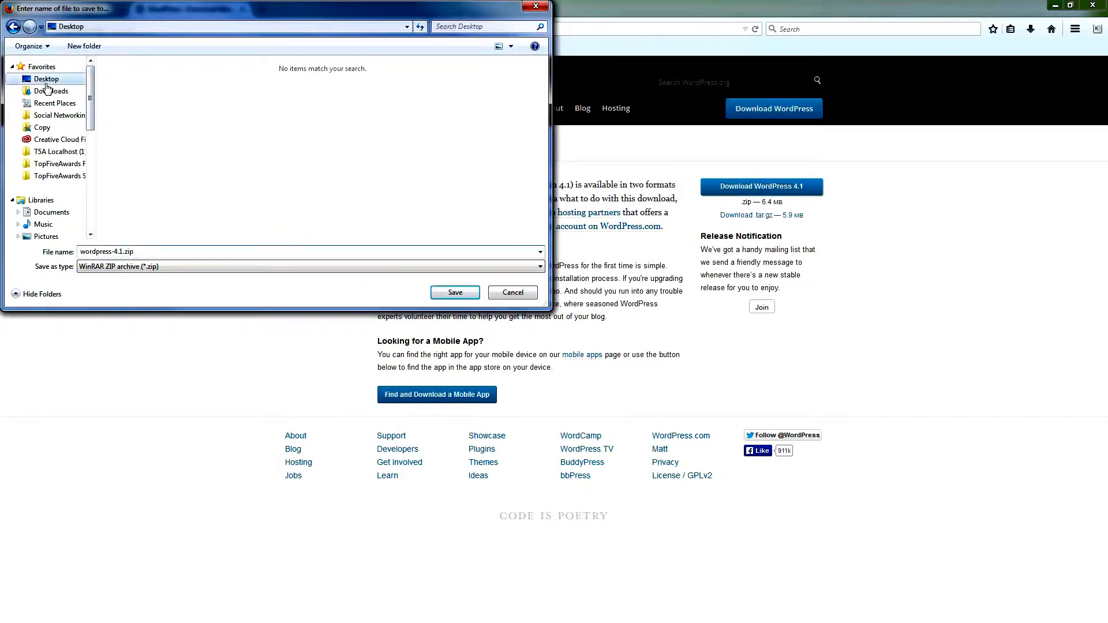
{"action": "left_click", "coordinate": [455, 293]}
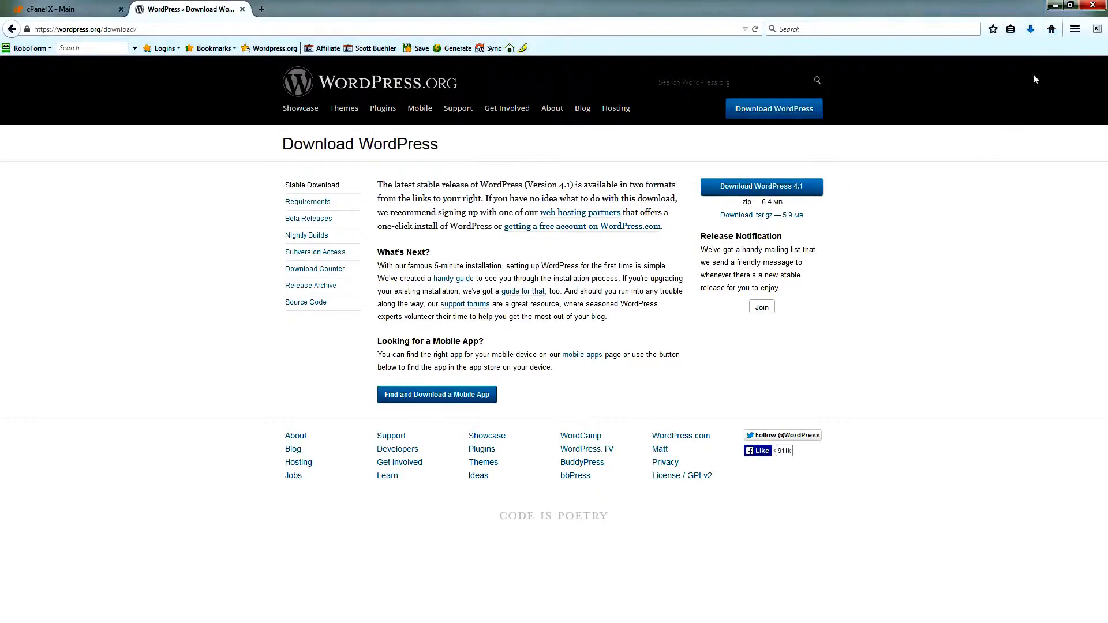
- Minimize the browser and extract wordpress-4.1.zip on the desktop into its own wordpress-4.1 folder
{"action": "left_click", "coordinate": [1055, 10]}
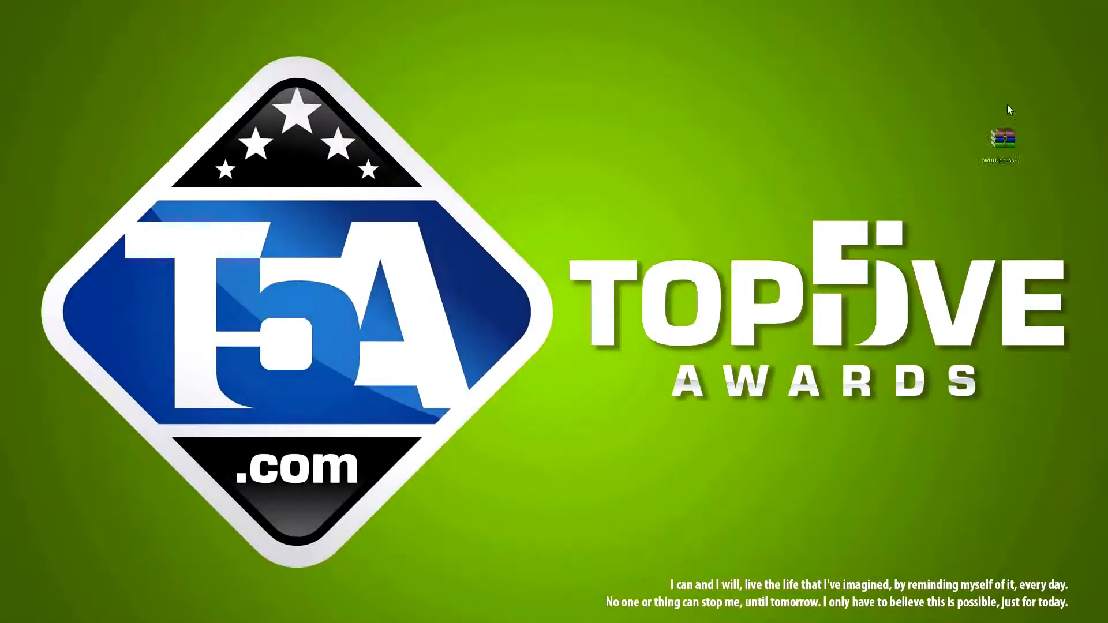
{"action": "left_click_drag", "start_coordinate": [1008, 109], "coordinate": [1059, 39]}
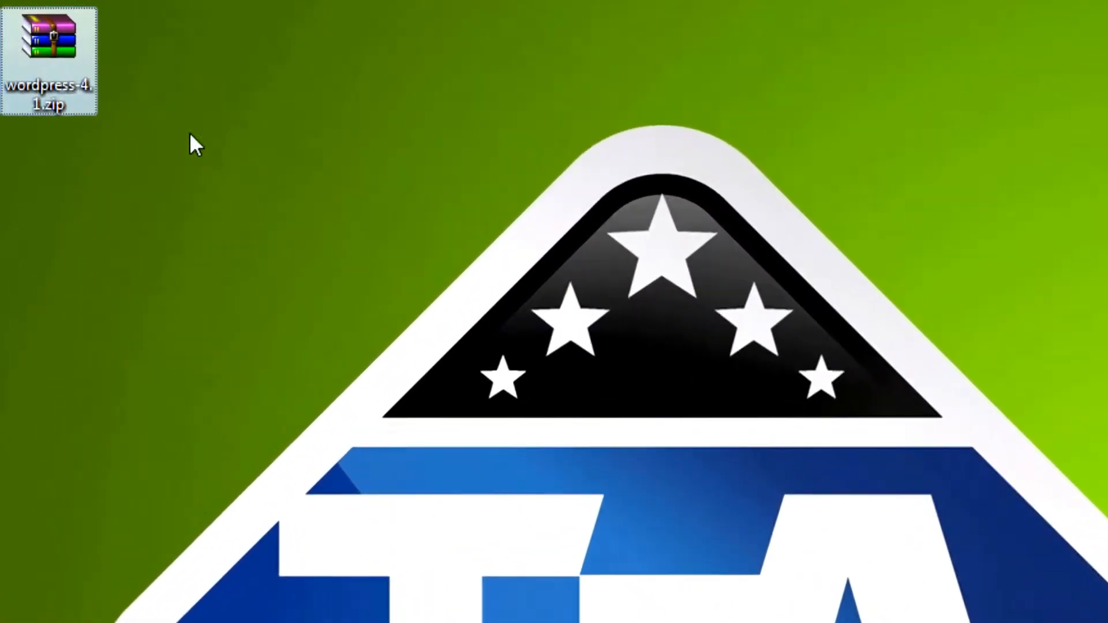
{"action": "left_click_drag", "start_coordinate": [58, 53], "coordinate": [65, 179]}
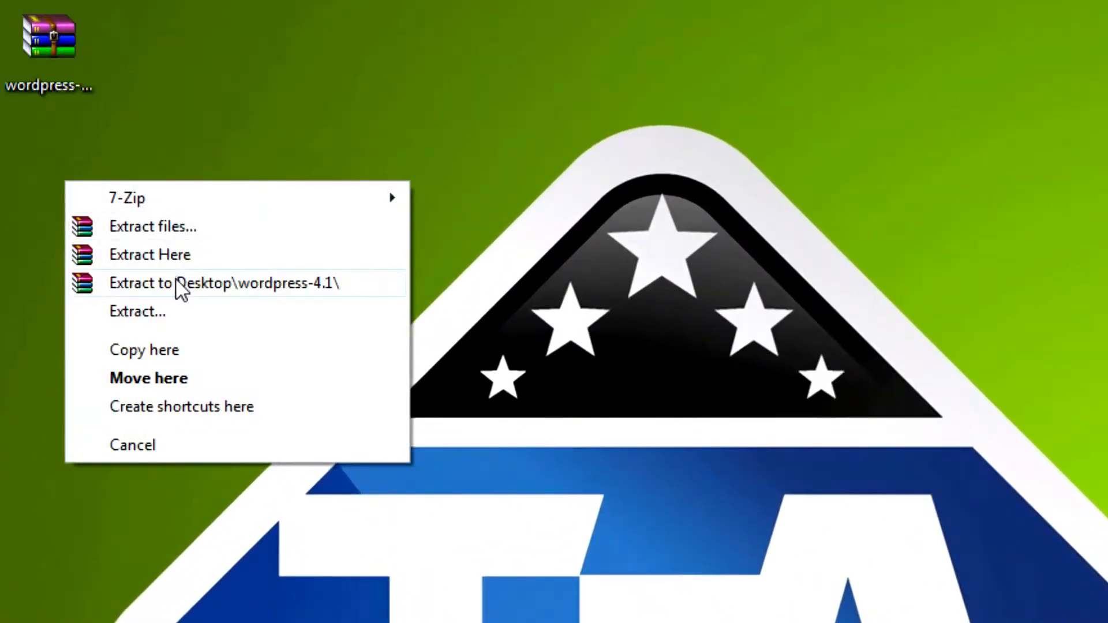
{"action": "left_click", "coordinate": [180, 284]}
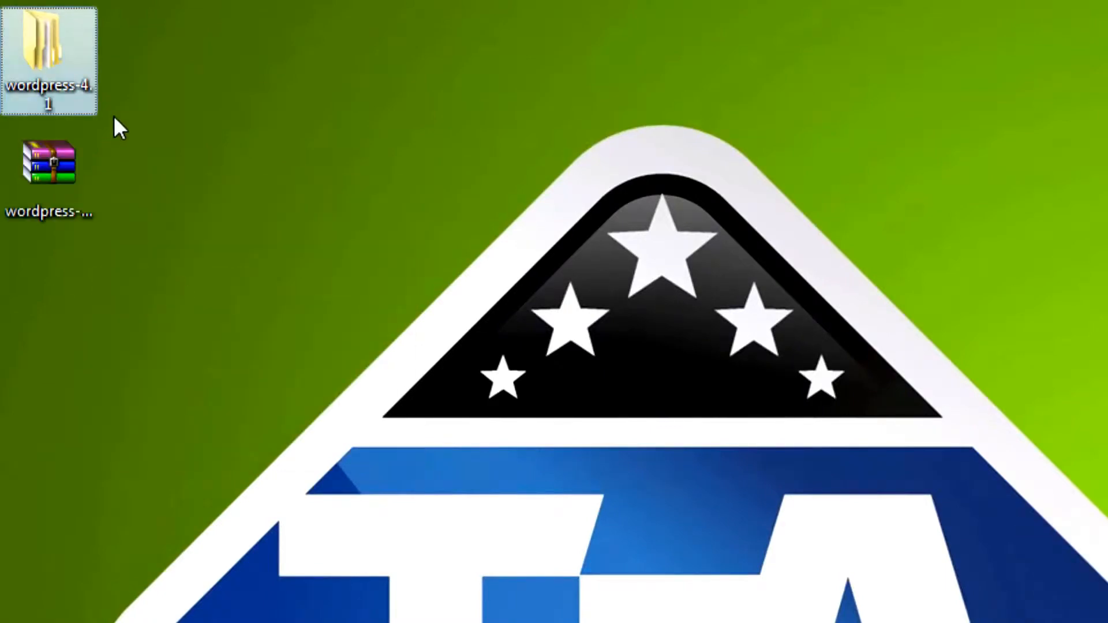
- Open the wordpress folder inside the extracted wordpress-4.1 folder and rename wp-config-sample.php to wp-config.php
{"action": "double_click", "coordinate": [50, 62]}
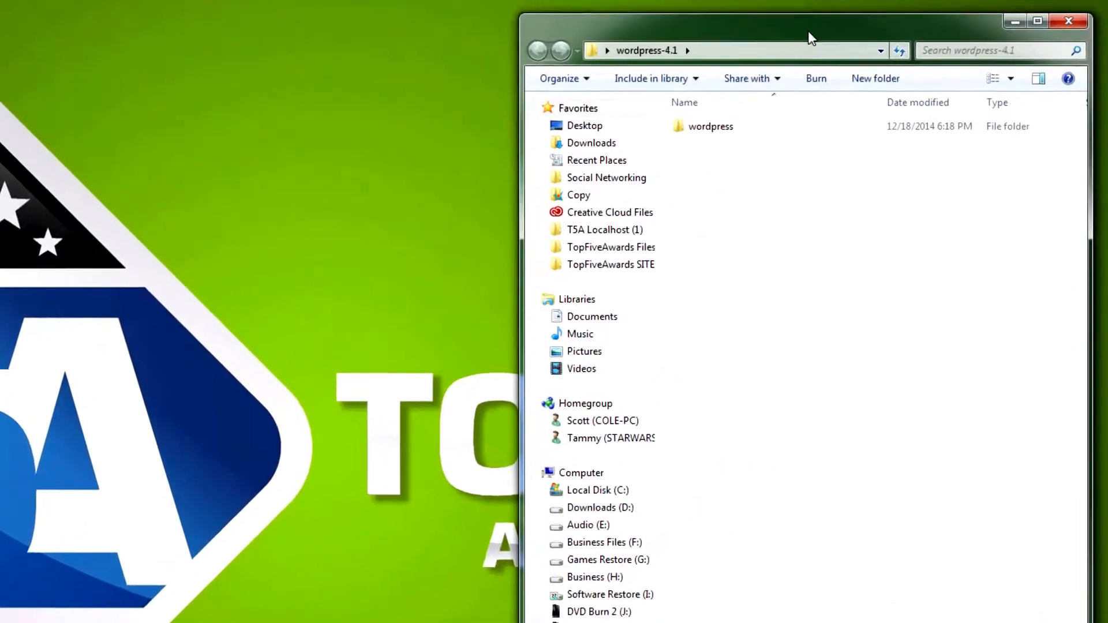
{"action": "double_click", "coordinate": [707, 126]}
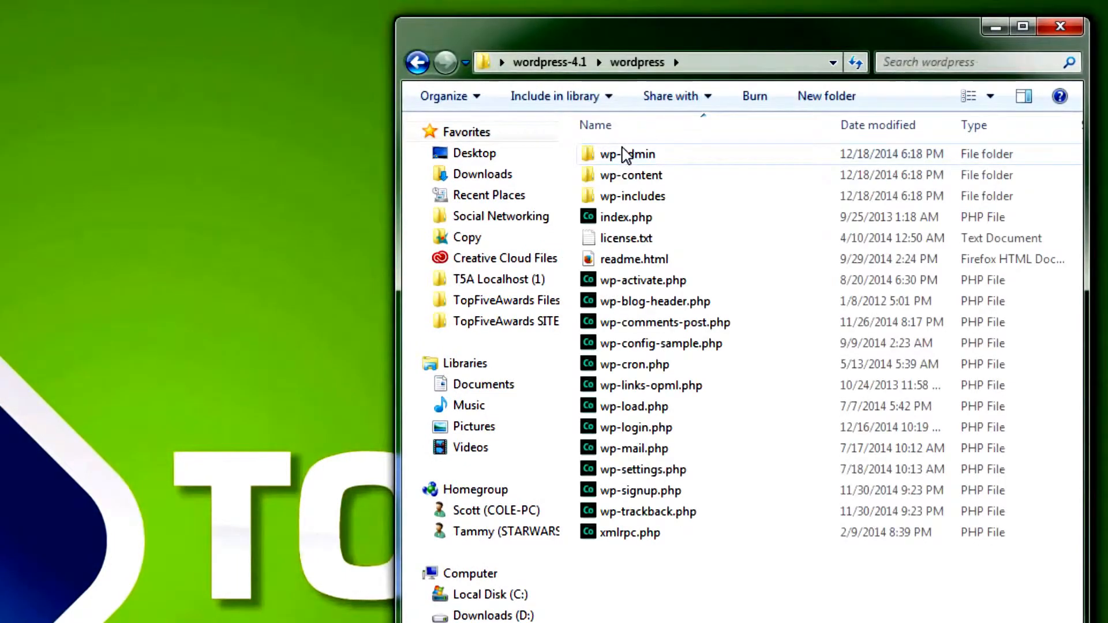
{"action": "left_click", "coordinate": [639, 344]}
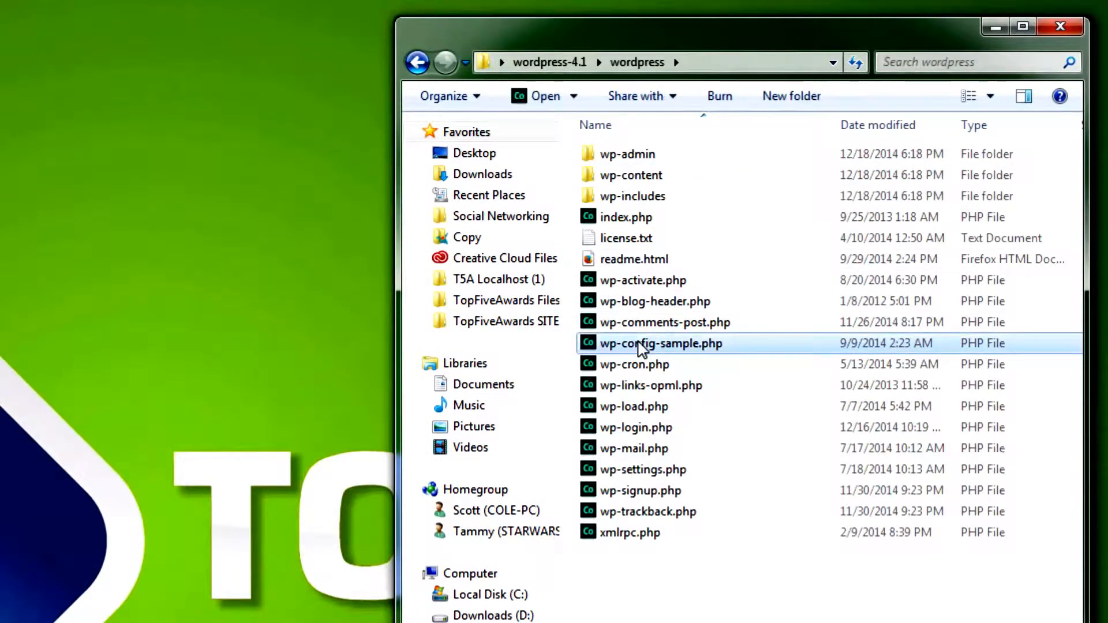
{"action": "left_click", "coordinate": [652, 344]}
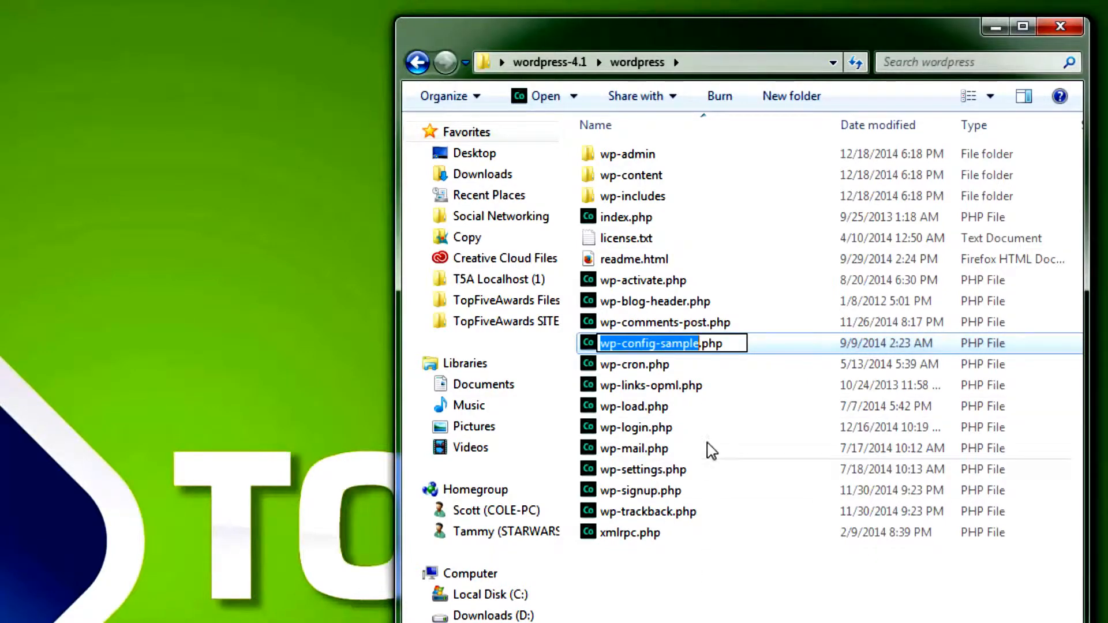
{"action": "left_click", "coordinate": [701, 344]}
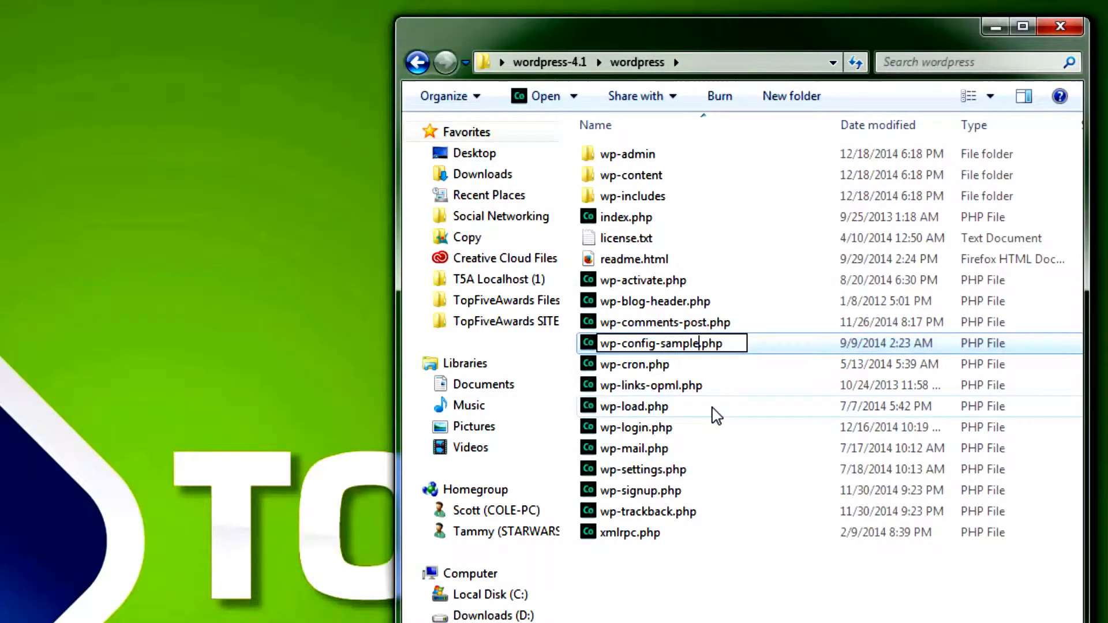
{"action": "key", "text": "BackSpace"}
{"action": "key", "text": "BackSpace"}
{"action": "key", "text": "BackSpace"}
{"action": "key", "text": "BackSpace"}
{"action": "key", "text": "BackSpace"}
{"action": "key", "text": "BackSpace"}
{"action": "key", "text": "BackSpace"}
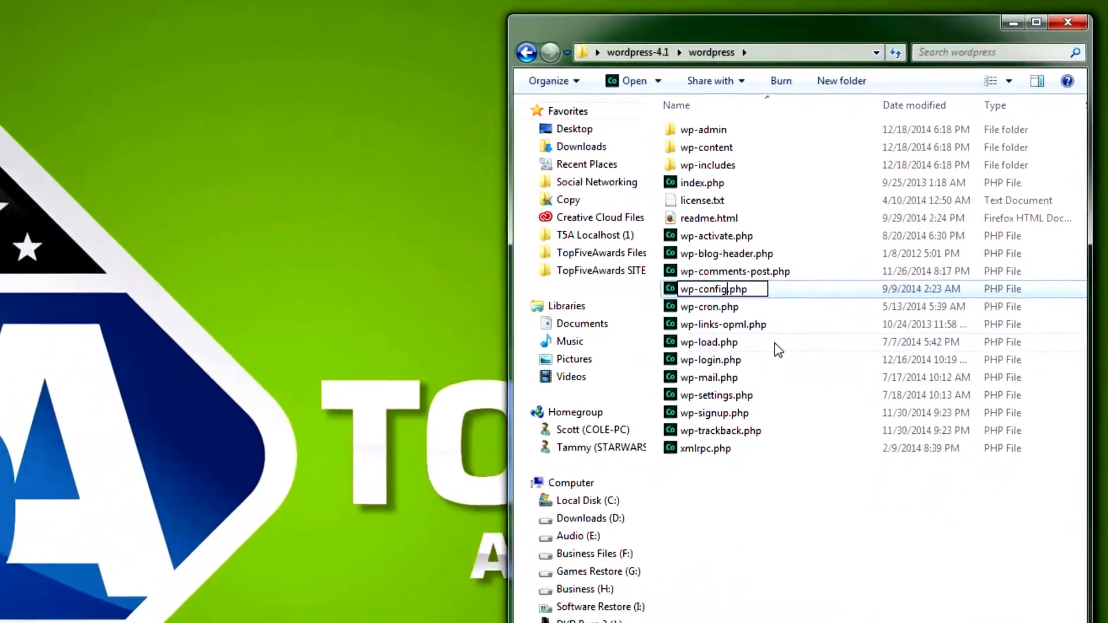
{"action": "key", "text": "Return"}
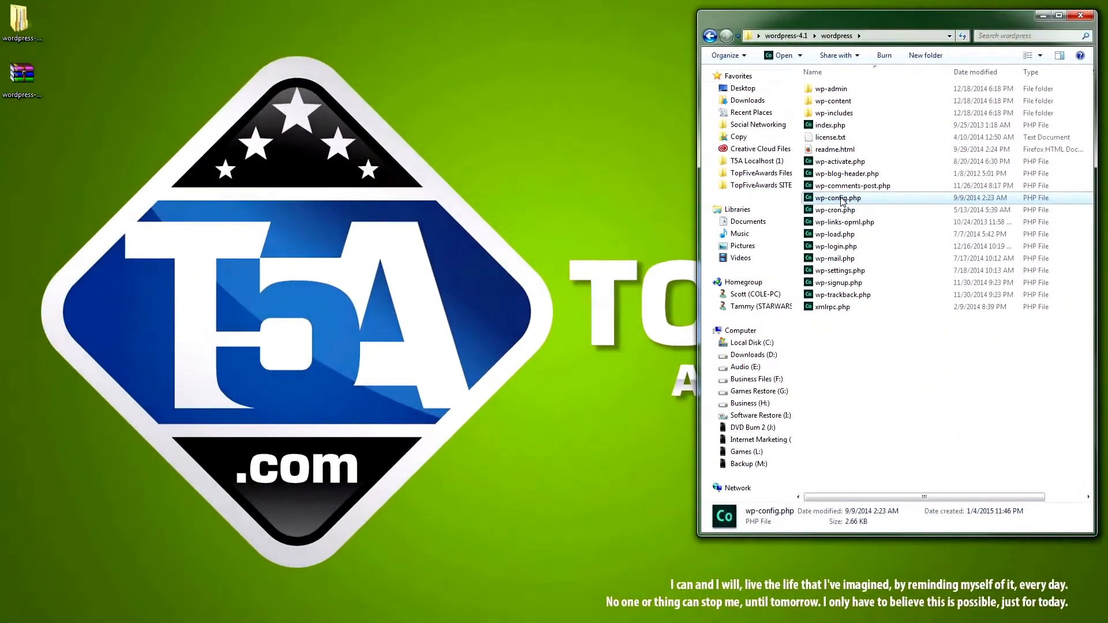
- Copy wp-config.php from the wordpress folder to the desktop and close the folder window
{"action": "left_click_drag", "start_coordinate": [838, 198], "coordinate": [96, 144]}
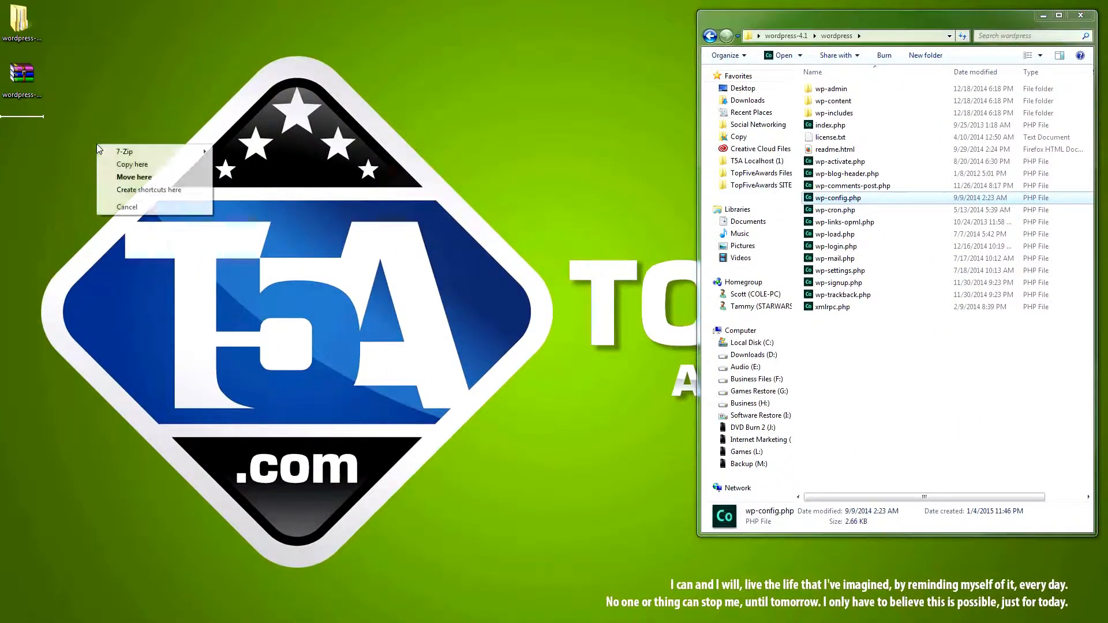
{"action": "left_click", "coordinate": [126, 165]}
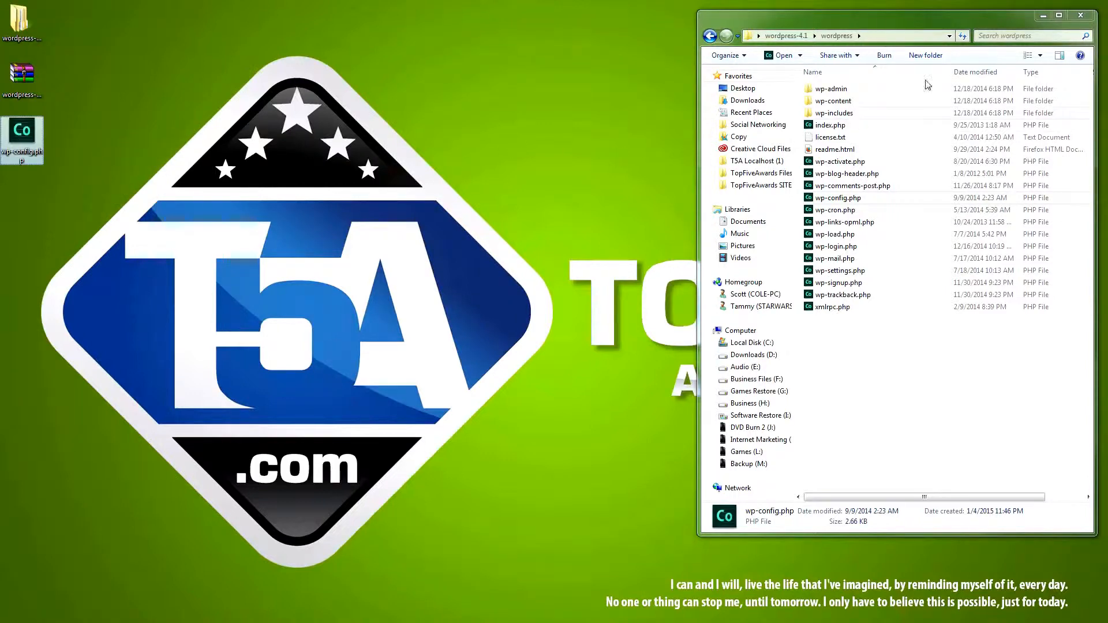
{"action": "left_click", "coordinate": [1081, 16]}
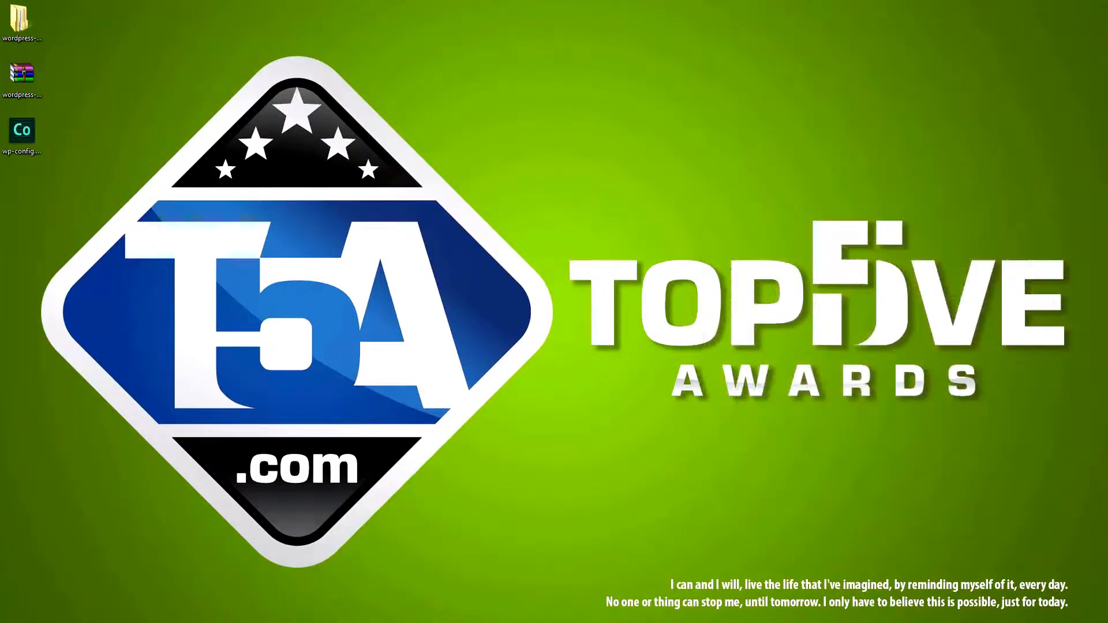
- Switch back to the browser, close the WordPress tab and open cPanel's File Manager at the Web Root (public_html/www)
{"action": "key", "text": "alt+Tab"}
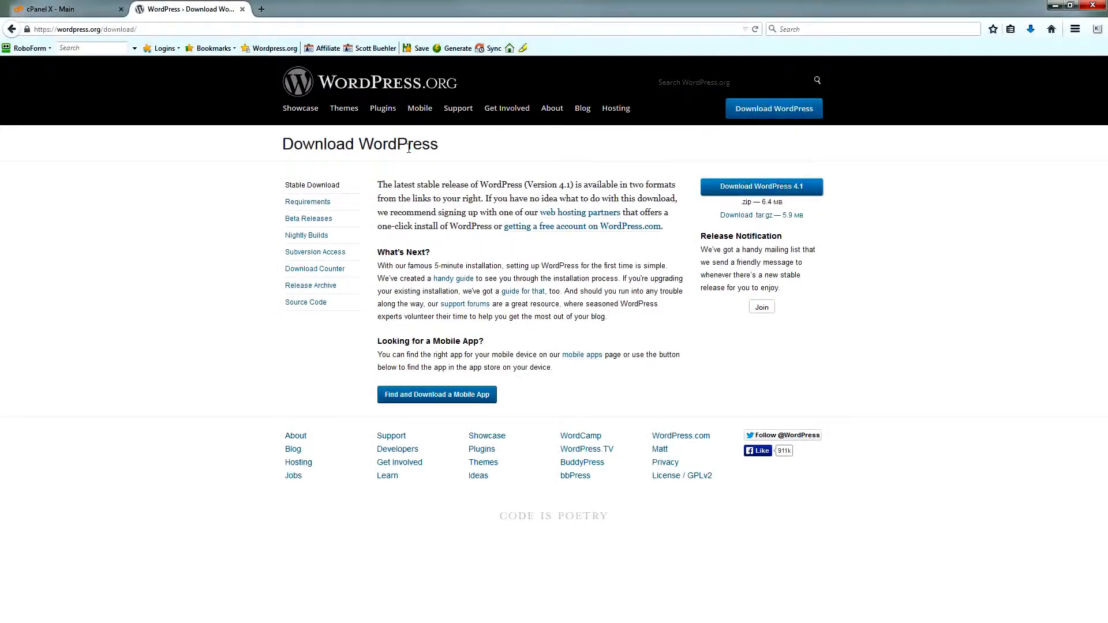
{"action": "left_click", "coordinate": [243, 10]}
{"action": "scroll", "coordinate": [606, 427], "scroll_direction": "down", "scroll_amount": 2}
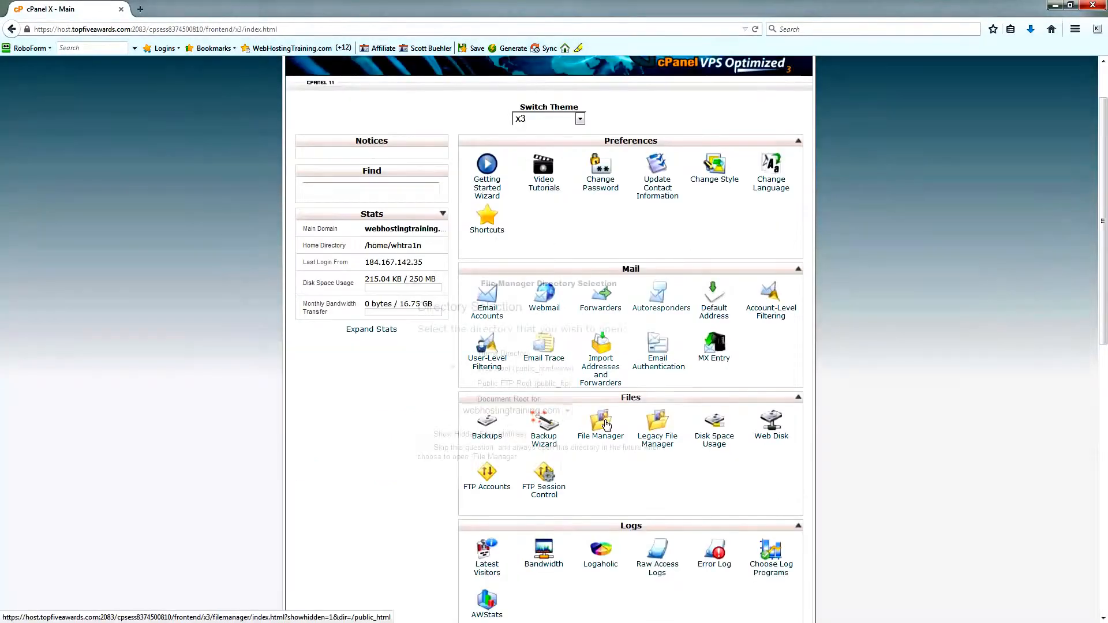
{"action": "left_click", "coordinate": [604, 424]}
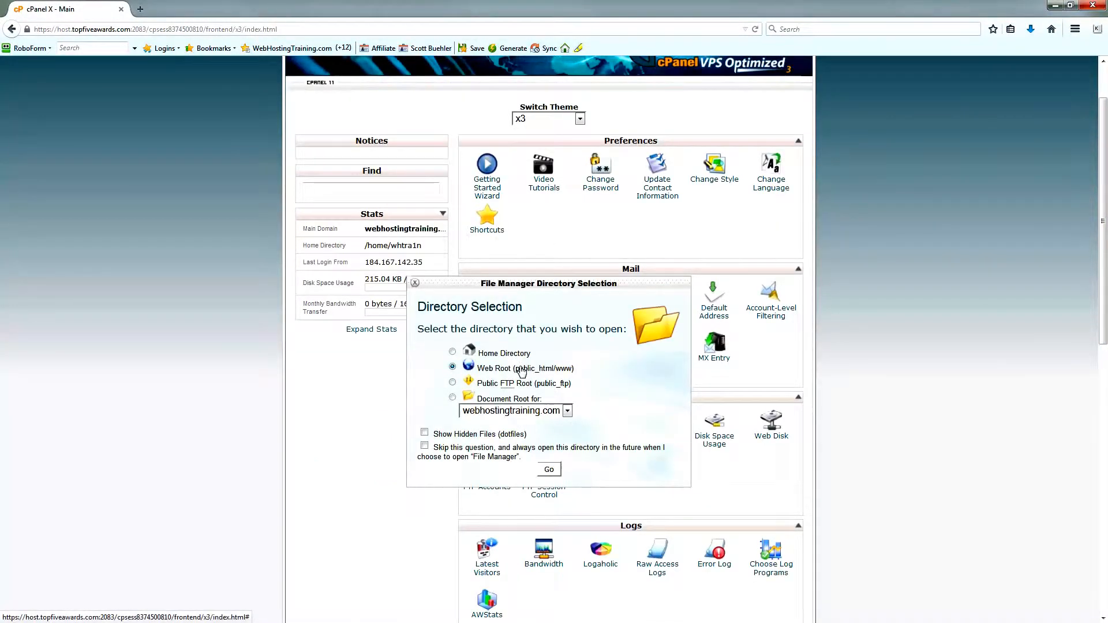
{"action": "left_click", "coordinate": [548, 469]}
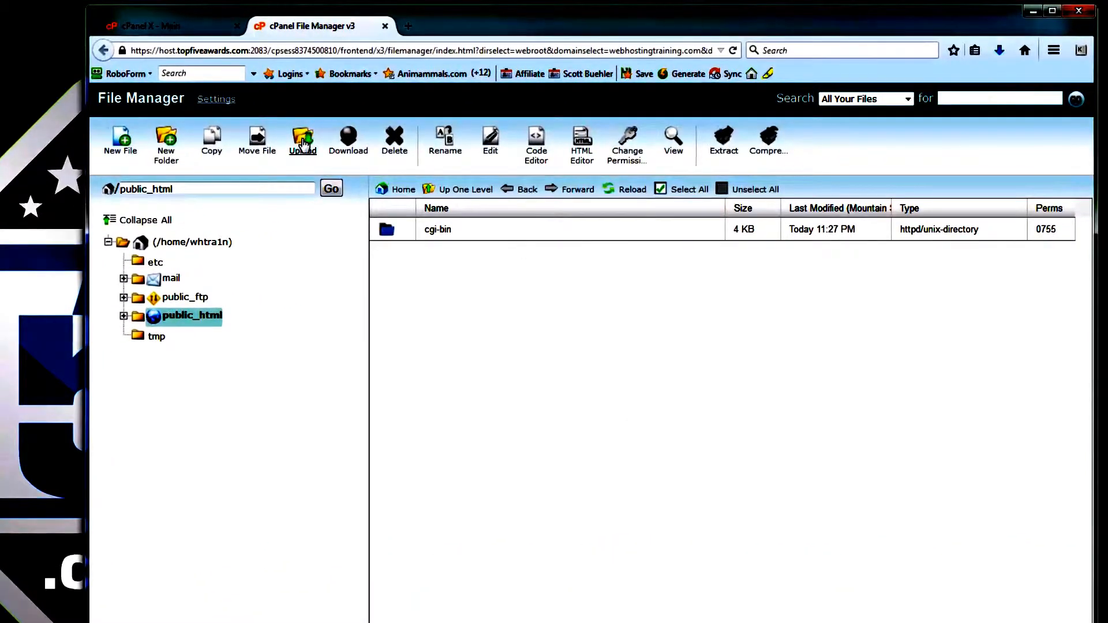
- Upload wordpress-4.1.zip from the Desktop to public_html, close the upload page and reload the file list
{"action": "left_click", "coordinate": [312, 142]}
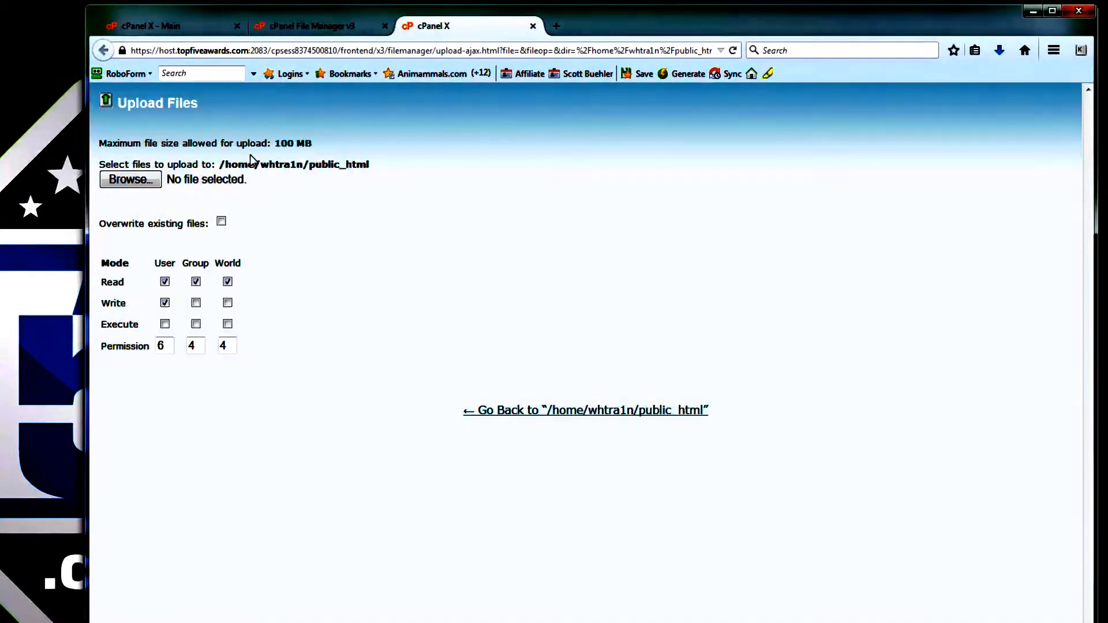
{"action": "left_click", "coordinate": [157, 185]}
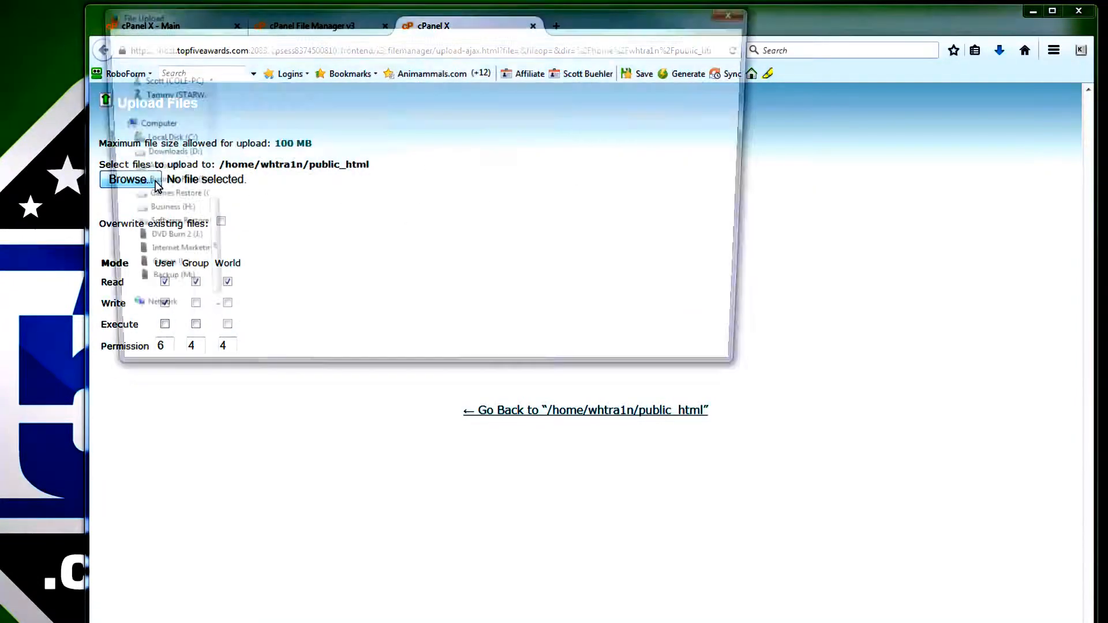
{"action": "left_click", "coordinate": [289, 216]}
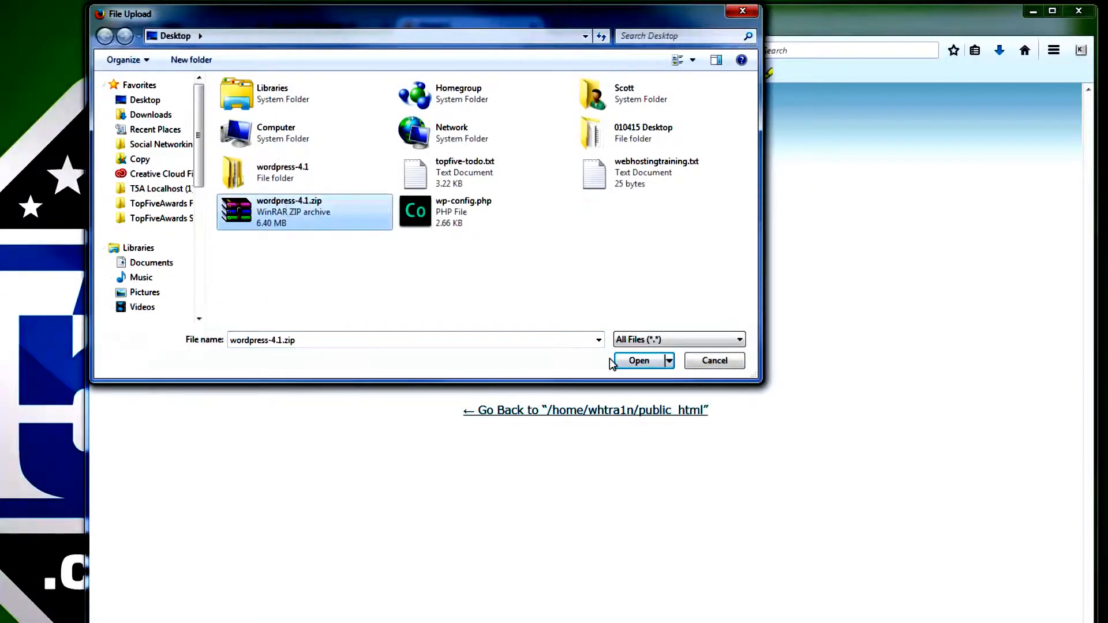
{"action": "left_click", "coordinate": [628, 360]}
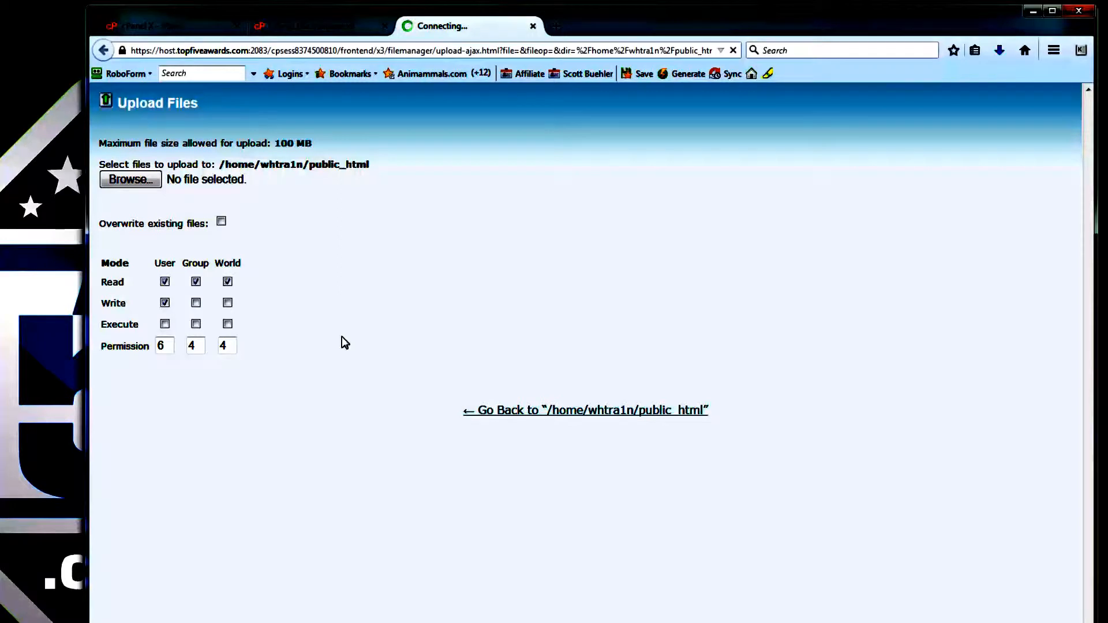
{"action": "left_click", "coordinate": [533, 26]}
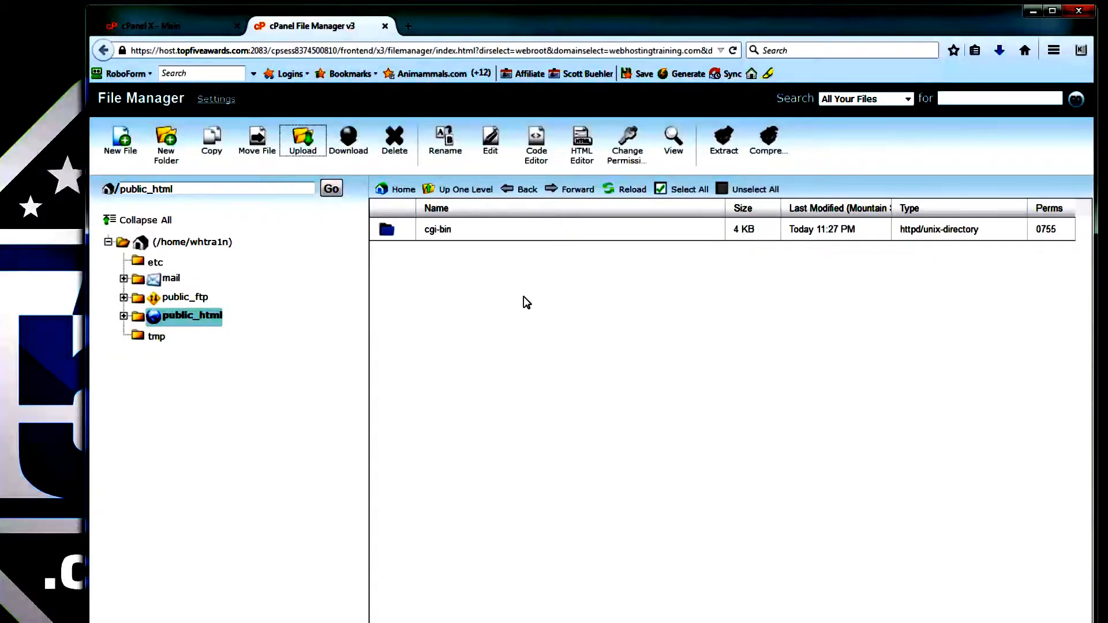
{"action": "left_click", "coordinate": [626, 190]}
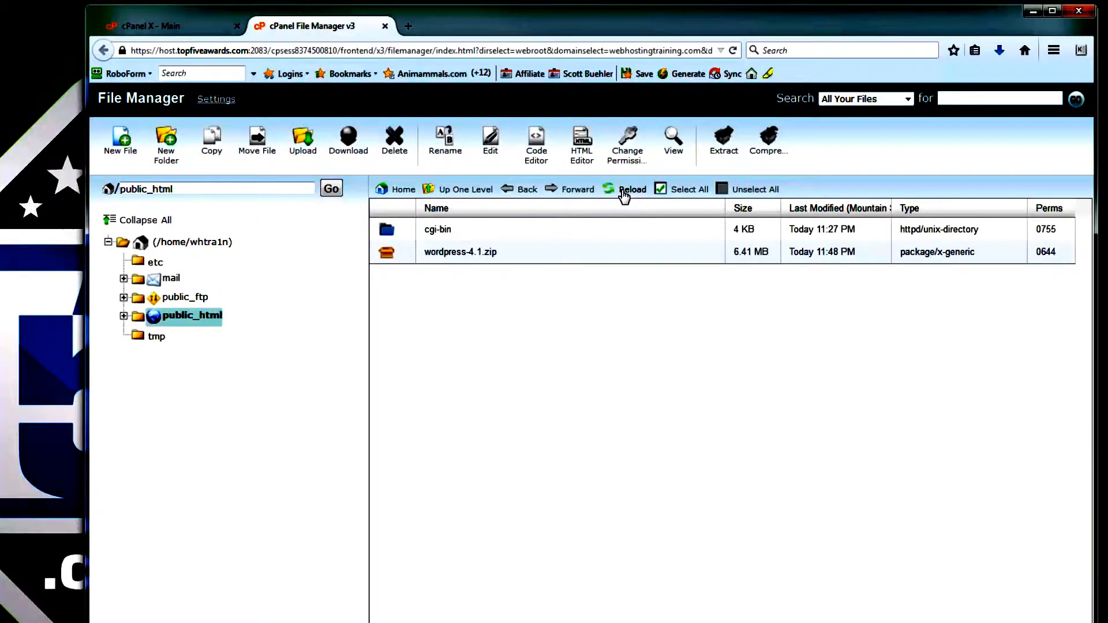
- Extract wordpress-4.1.zip into /public_html and close the extraction results
{"action": "left_click", "coordinate": [514, 261]}
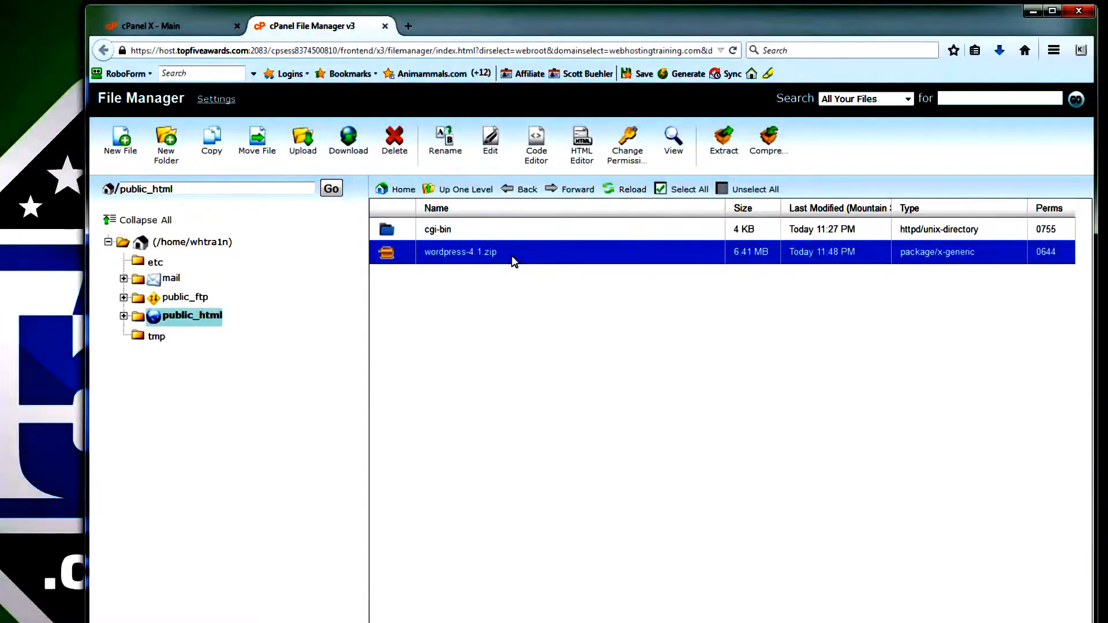
{"action": "right_click", "coordinate": [512, 256]}
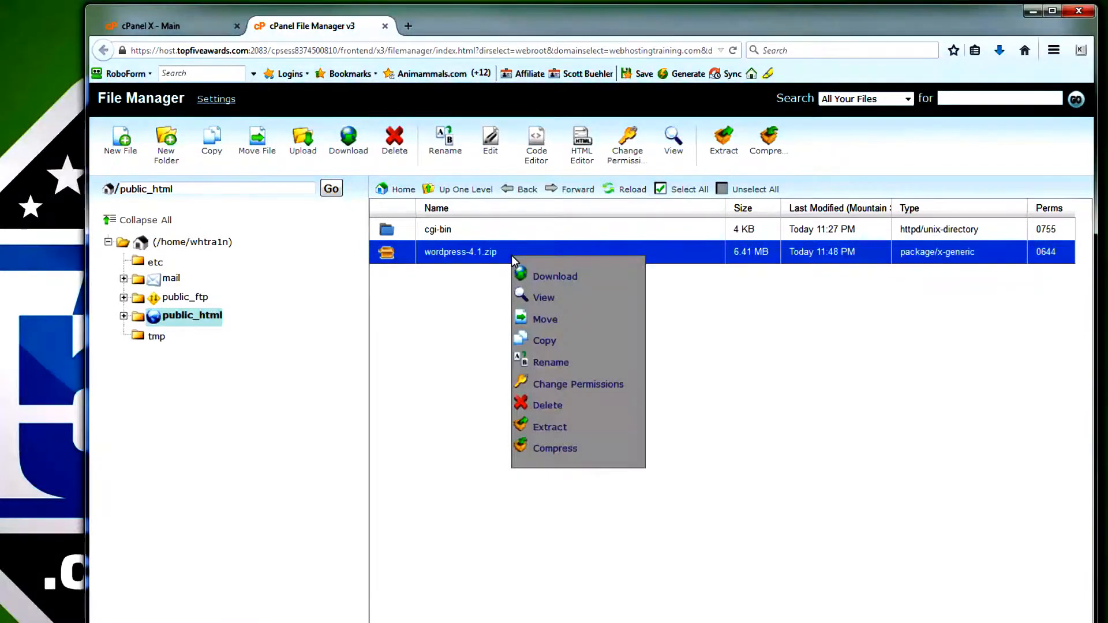
{"action": "left_click", "coordinate": [551, 428]}
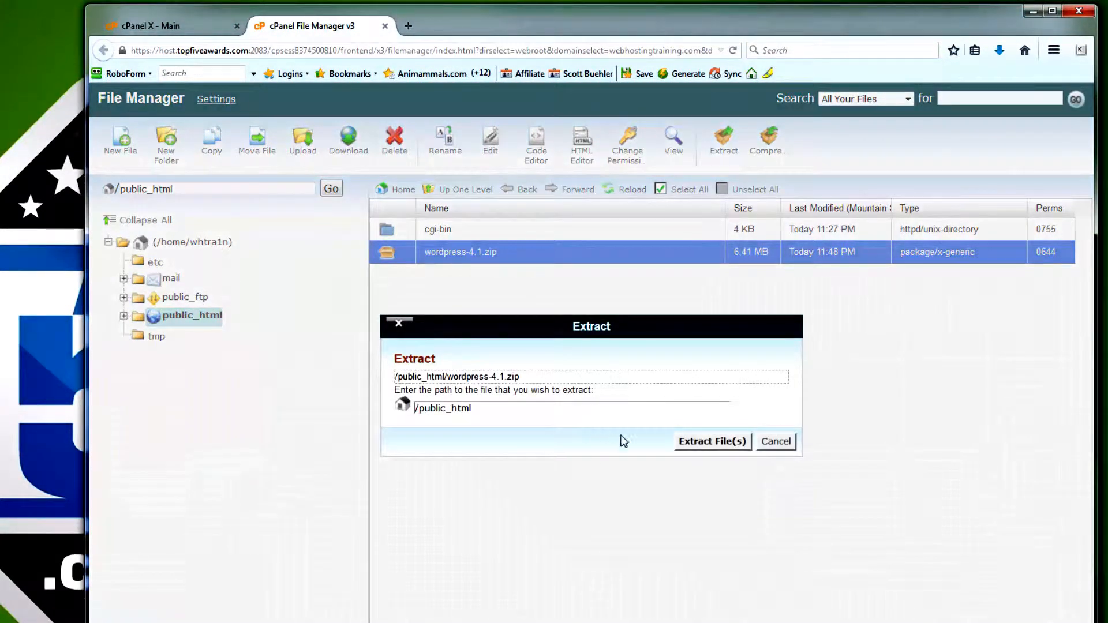
{"action": "left_click", "coordinate": [701, 448]}
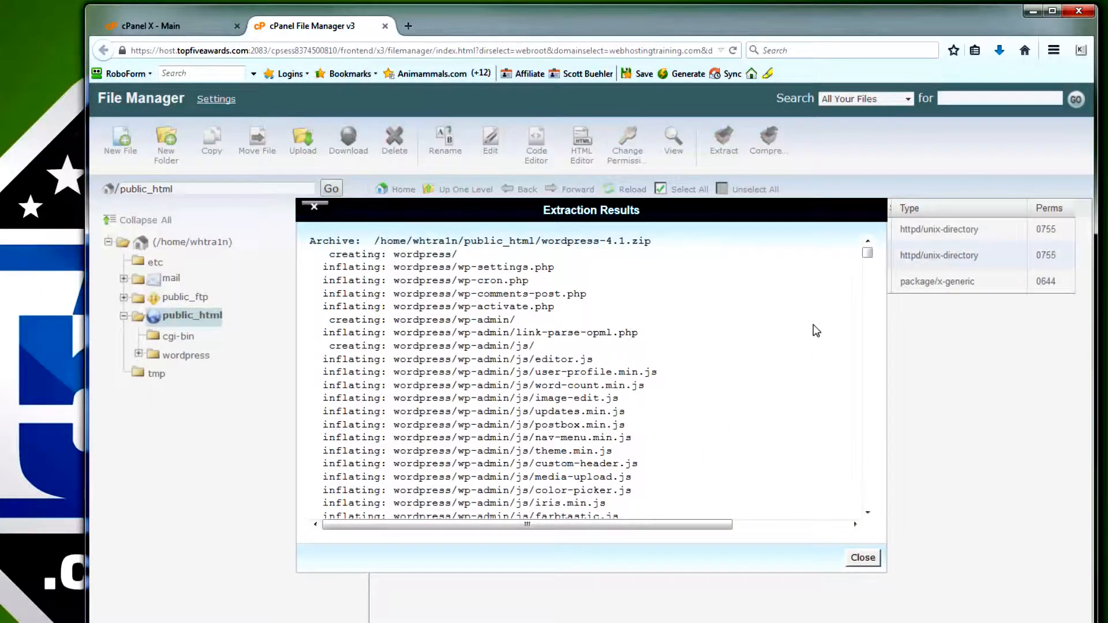
{"action": "left_click", "coordinate": [866, 557]}
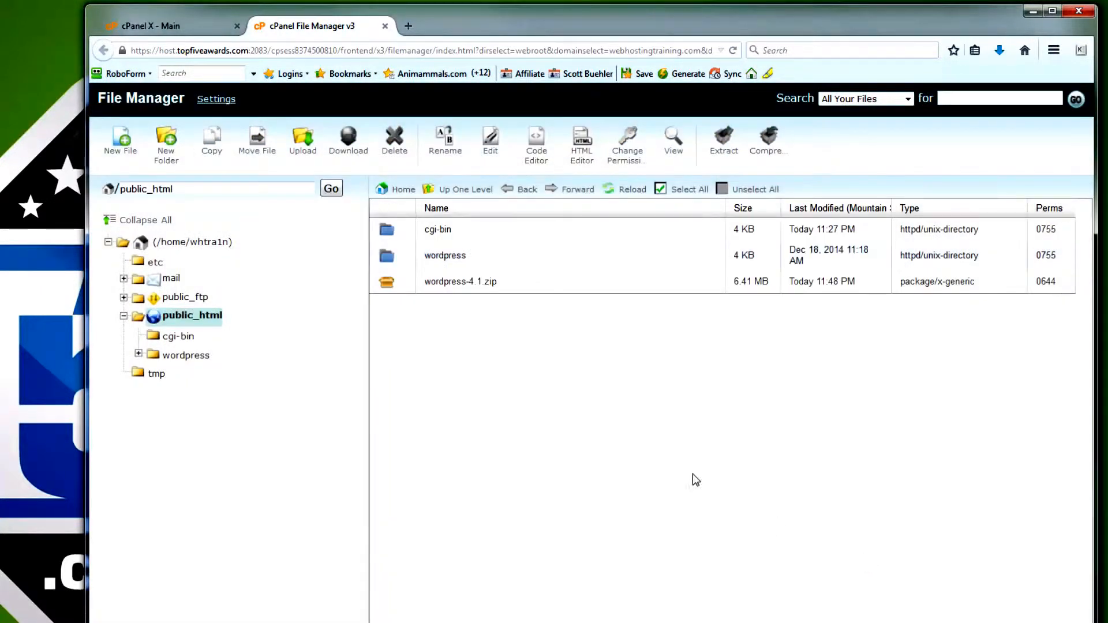
- Delete the wordpress-4.1.zip archive from public_html
{"action": "left_click", "coordinate": [504, 280]}
{"action": "right_click", "coordinate": [504, 281]}
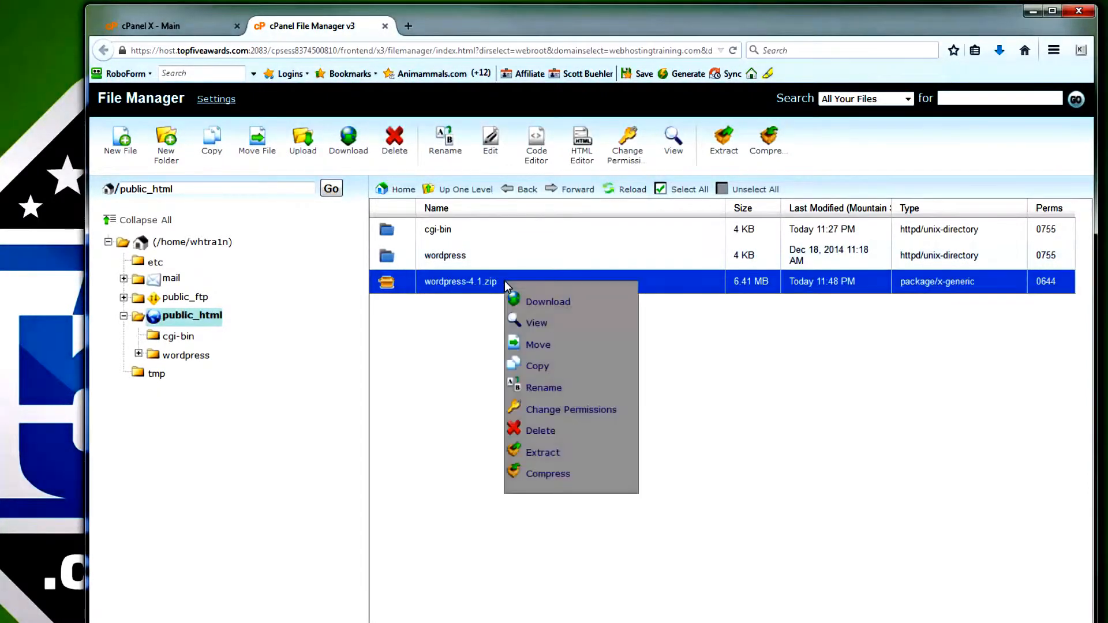
{"action": "left_click", "coordinate": [545, 434]}
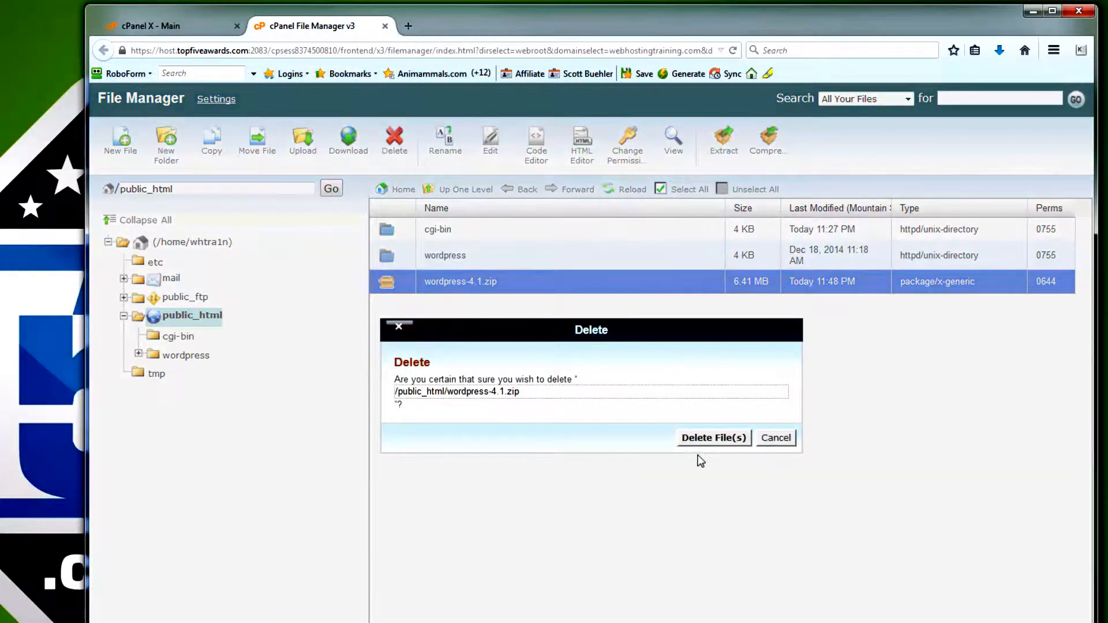
{"action": "left_click", "coordinate": [704, 440]}
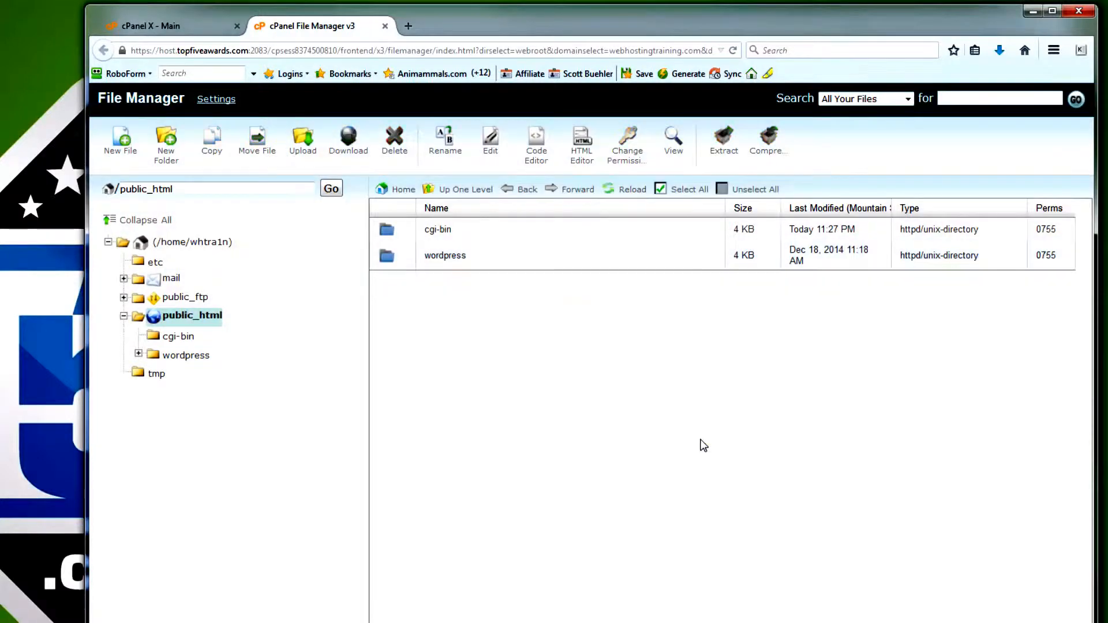
- Open the extracted wordpress folder and move all of its files and folders up to /public_html/
{"action": "double_click", "coordinate": [500, 262]}
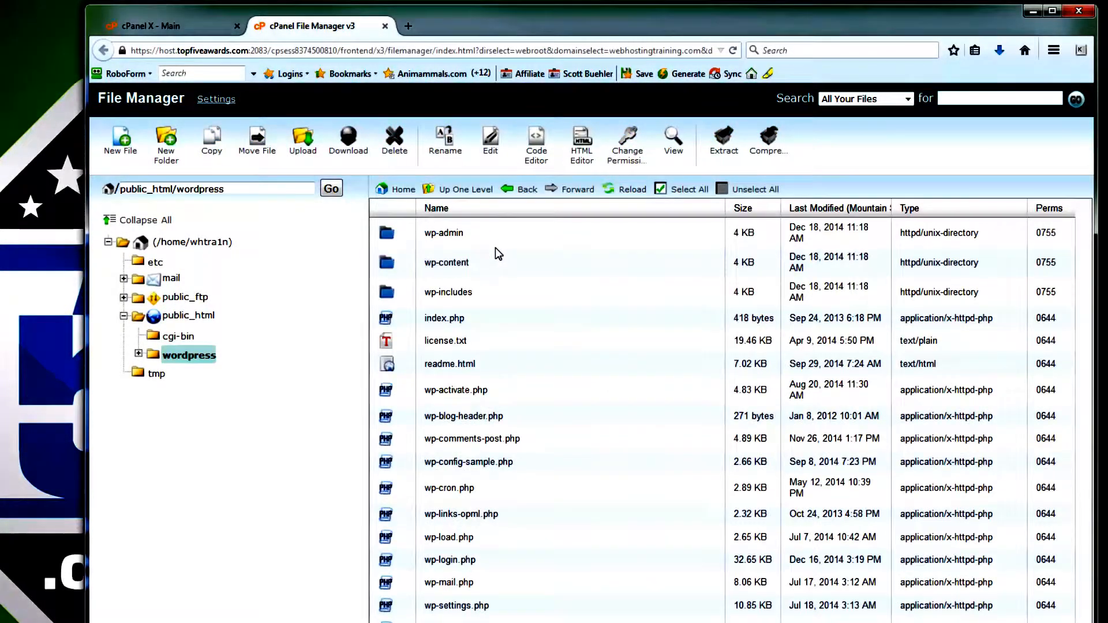
{"action": "left_click", "coordinate": [682, 190]}
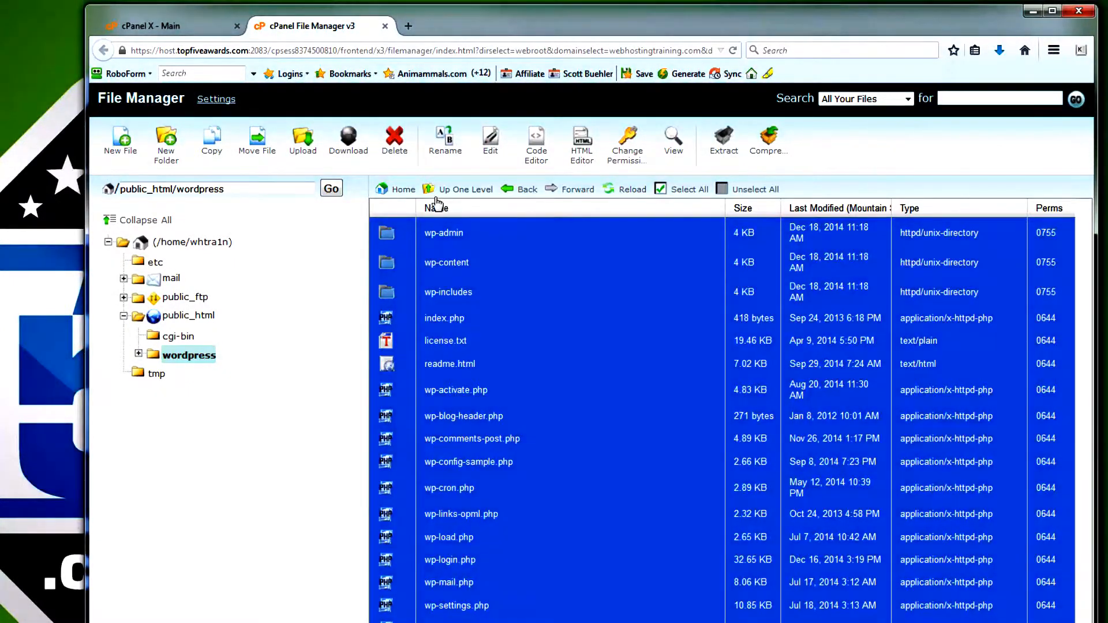
{"action": "left_click", "coordinate": [259, 142]}
{"action": "left_click", "coordinate": [529, 526]}
{"action": "key", "text": "BackSpace"}
{"action": "key", "text": "BackSpace"}
{"action": "key", "text": "BackSpace"}
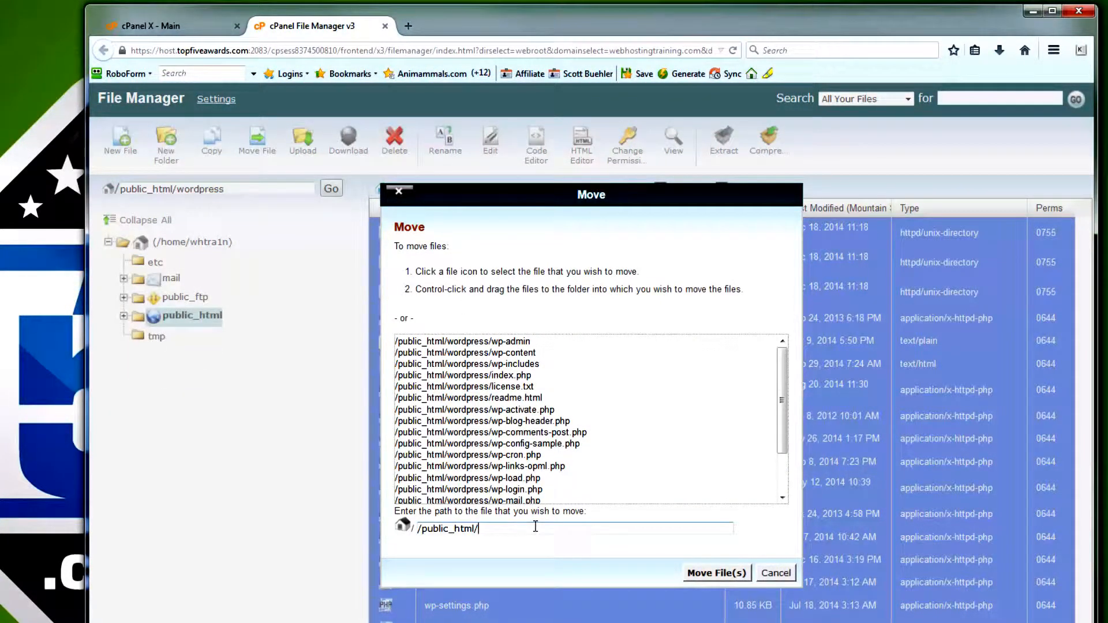
{"action": "left_click", "coordinate": [700, 574]}
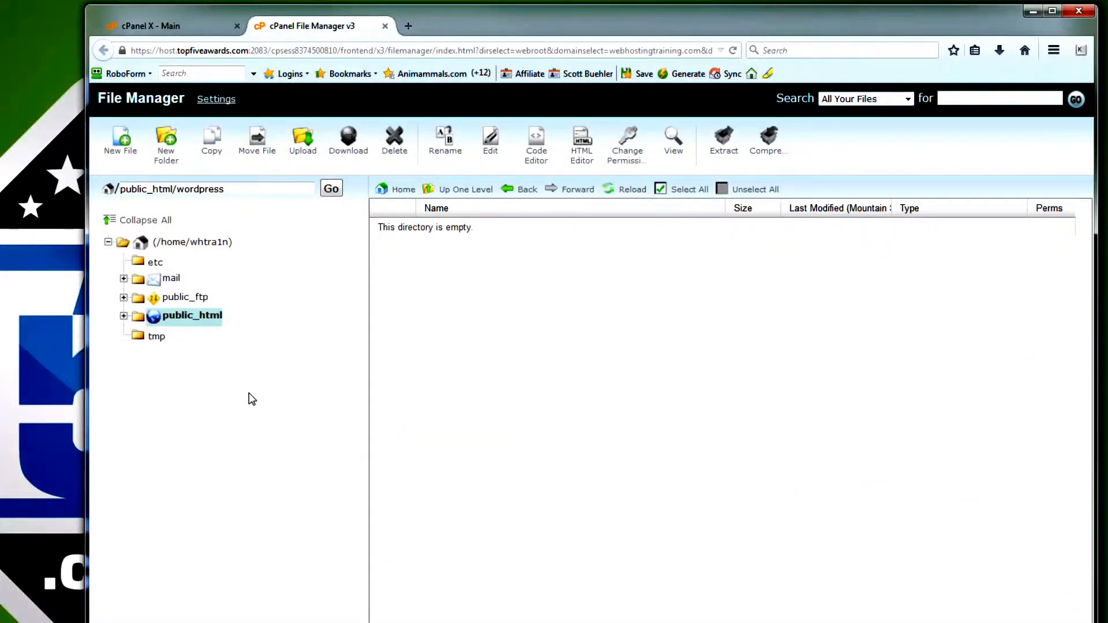
- Return to public_html and delete the emptied wordpress folder
{"action": "left_click", "coordinate": [188, 318]}
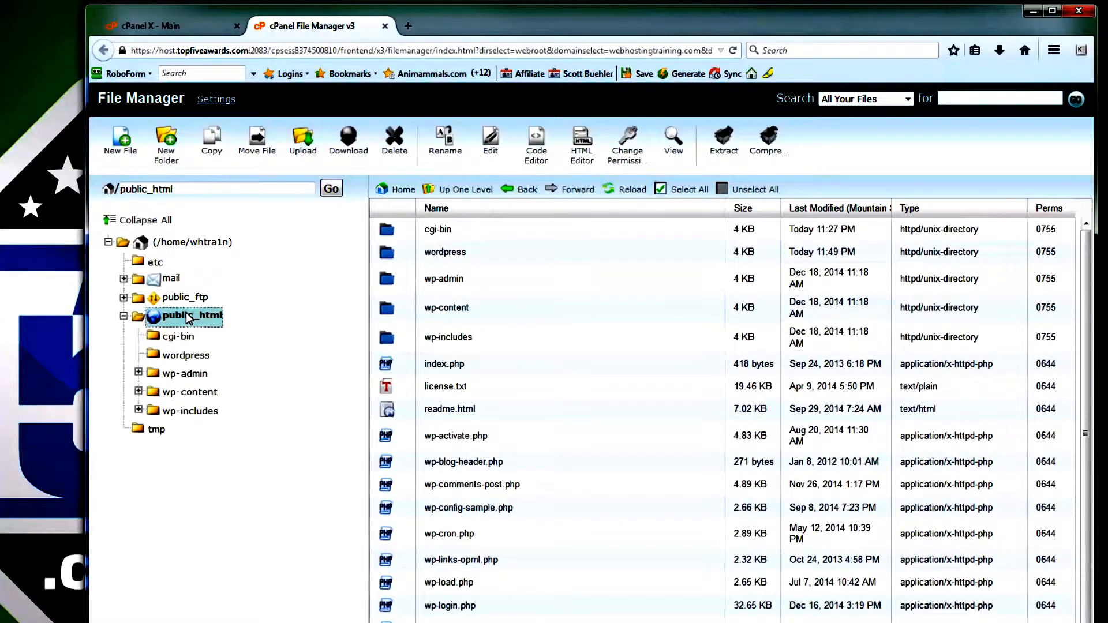
{"action": "right_click", "coordinate": [485, 253]}
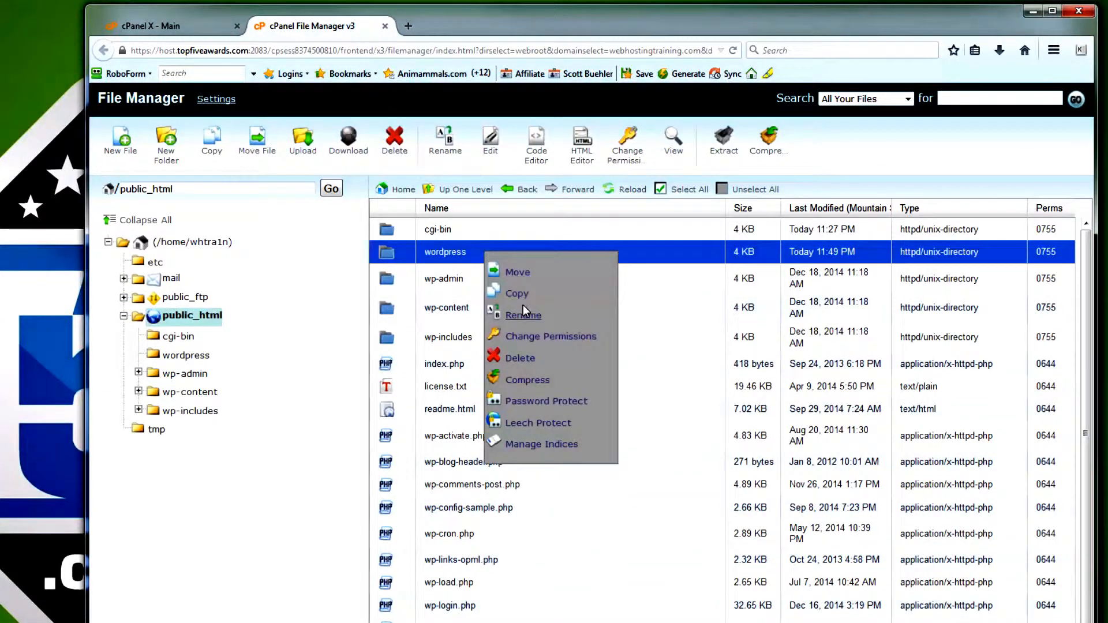
{"action": "left_click", "coordinate": [521, 359]}
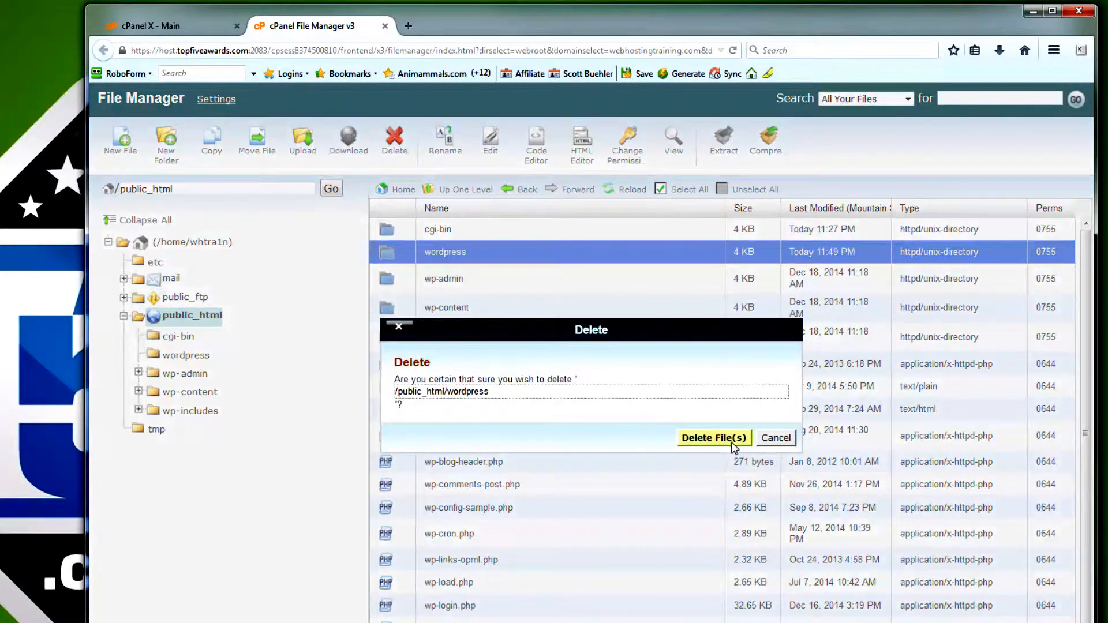
{"action": "left_click", "coordinate": [727, 438]}
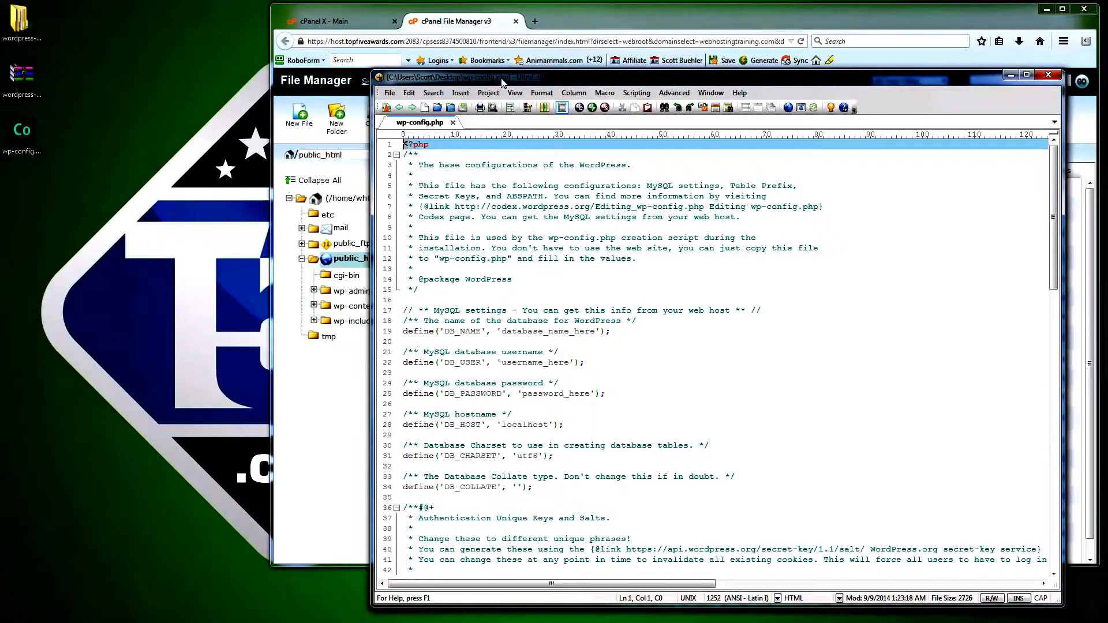
- Arrange the UltraEdit window with wp-config.php and the browser window side by side, each filling half the screen
{"action": "left_click_drag", "start_coordinate": [502, 82], "coordinate": [133, 32]}
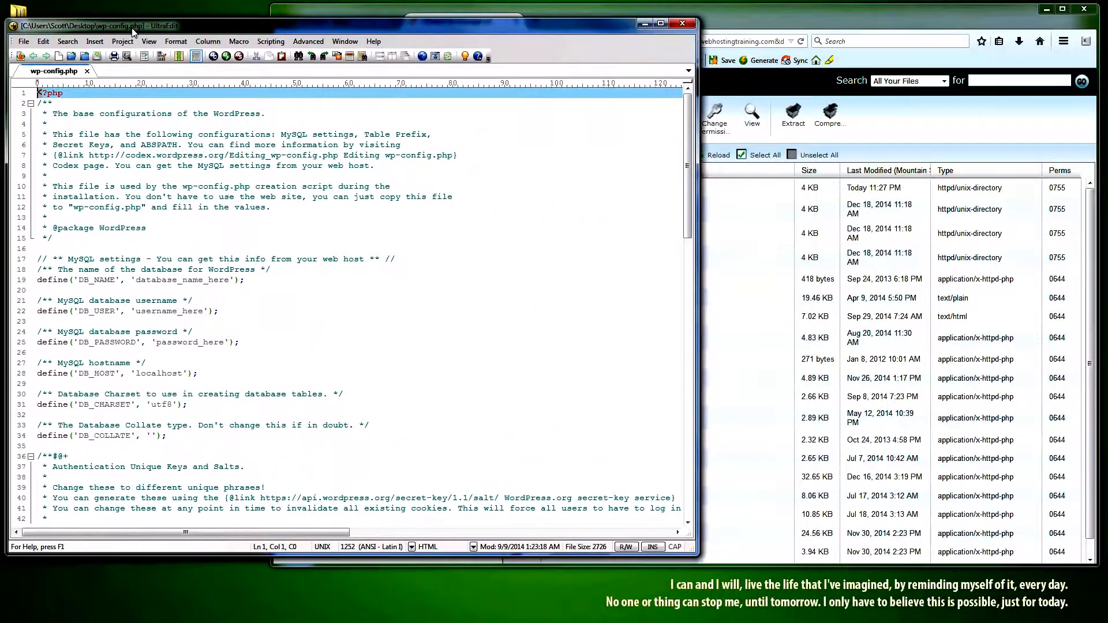
{"action": "left_click", "coordinate": [906, 120]}
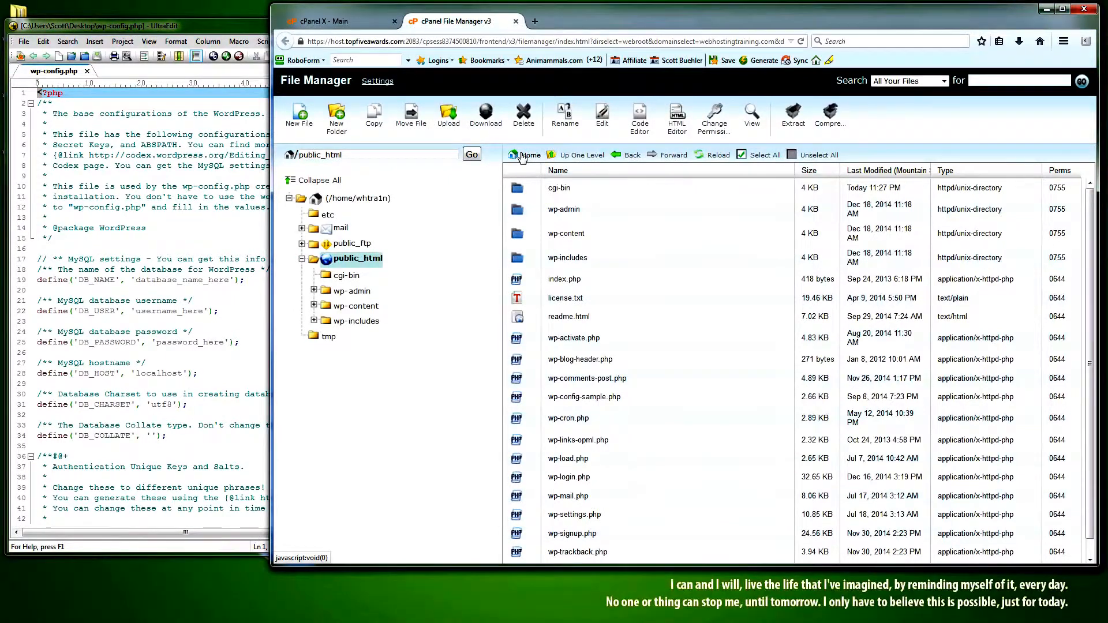
{"action": "key", "text": "super+Right"}
{"action": "left_click", "coordinate": [490, 191]}
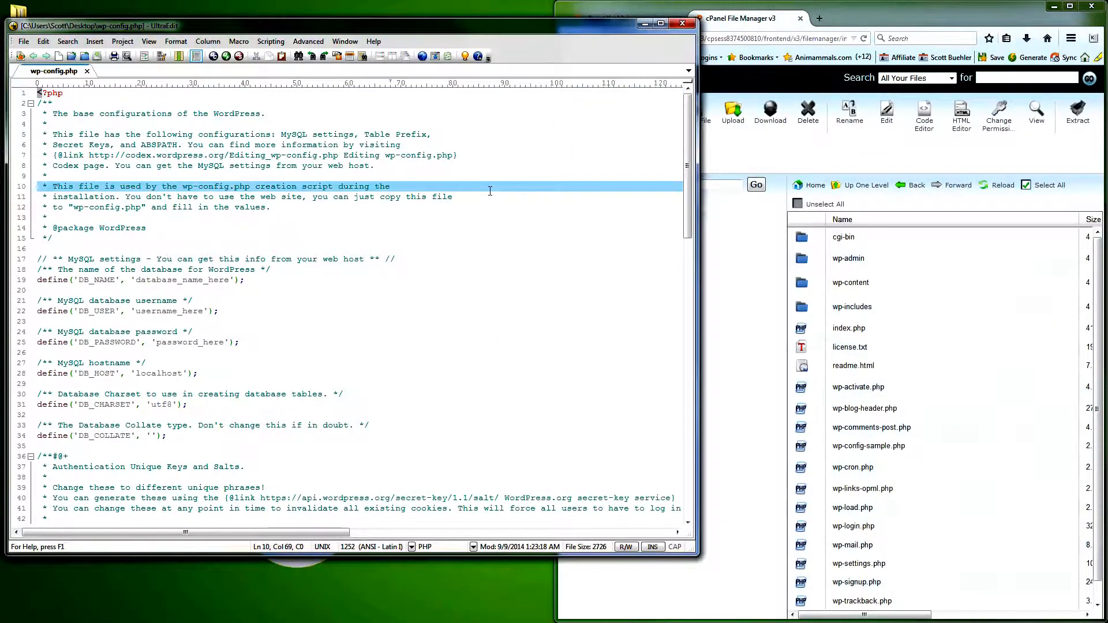
{"action": "key", "text": "super+Left"}
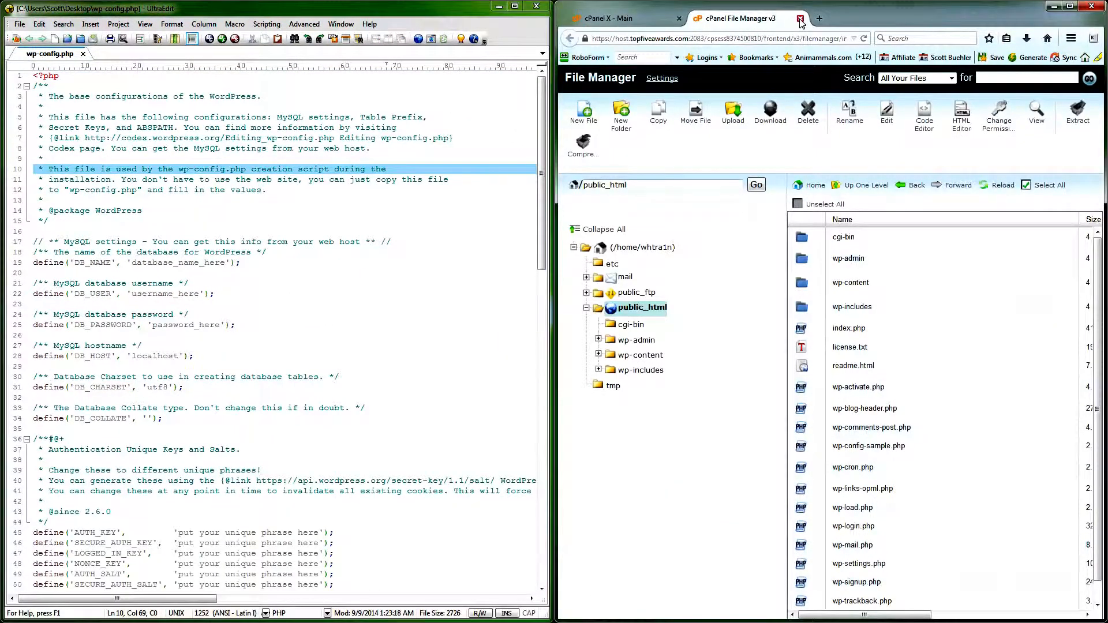
- Open MySQL Databases from the cPanel main page and create a new database with the name suffix w0rdpress
{"action": "left_click", "coordinate": [623, 19]}
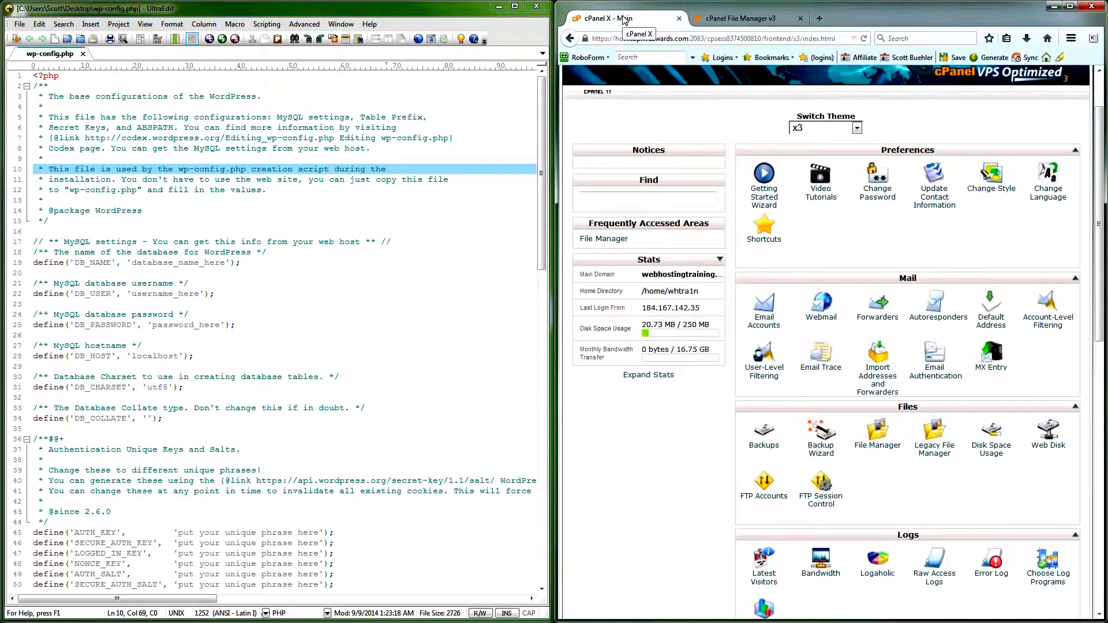
{"action": "scroll", "coordinate": [903, 360], "scroll_direction": "down", "scroll_amount": 8}
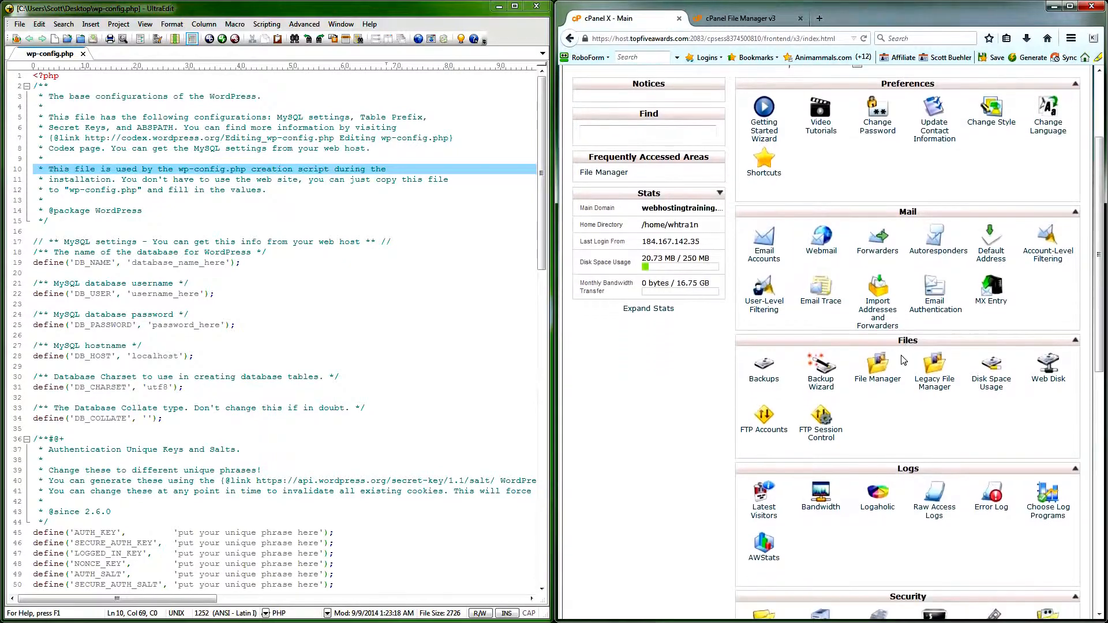
{"action": "scroll", "coordinate": [903, 360], "scroll_direction": "down", "scroll_amount": 7}
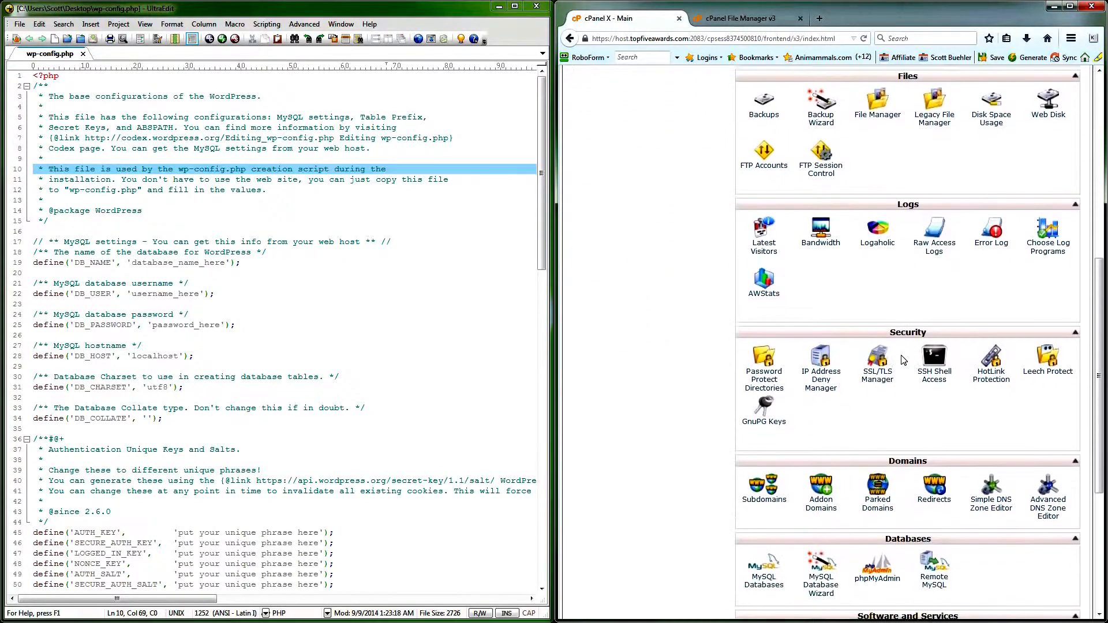
{"action": "scroll", "coordinate": [903, 360], "scroll_direction": "down", "scroll_amount": 1}
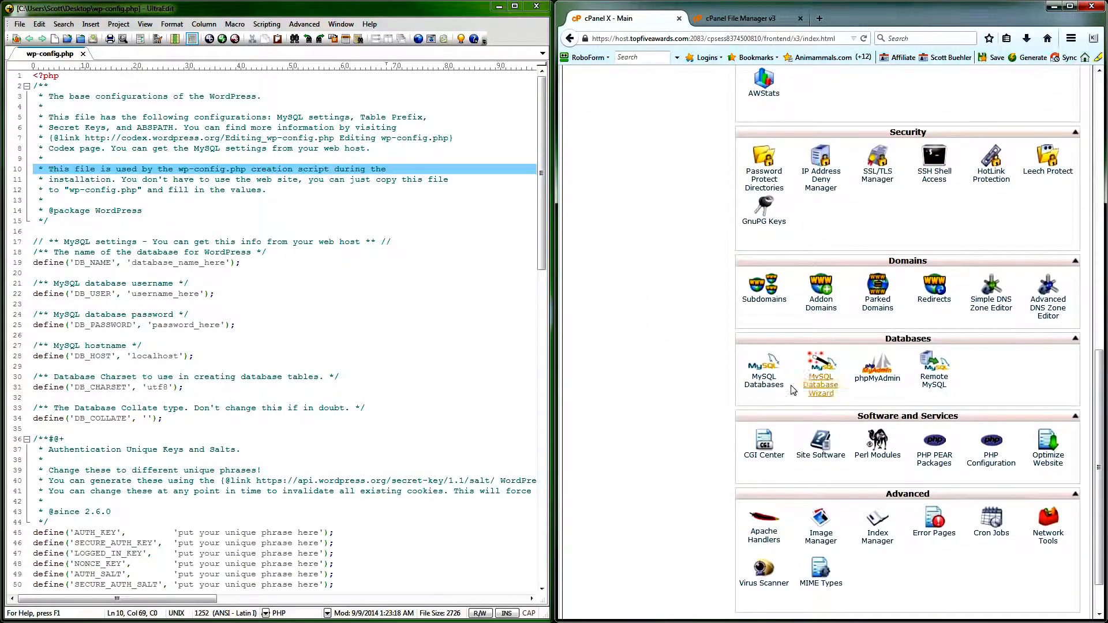
{"action": "left_click", "coordinate": [766, 383]}
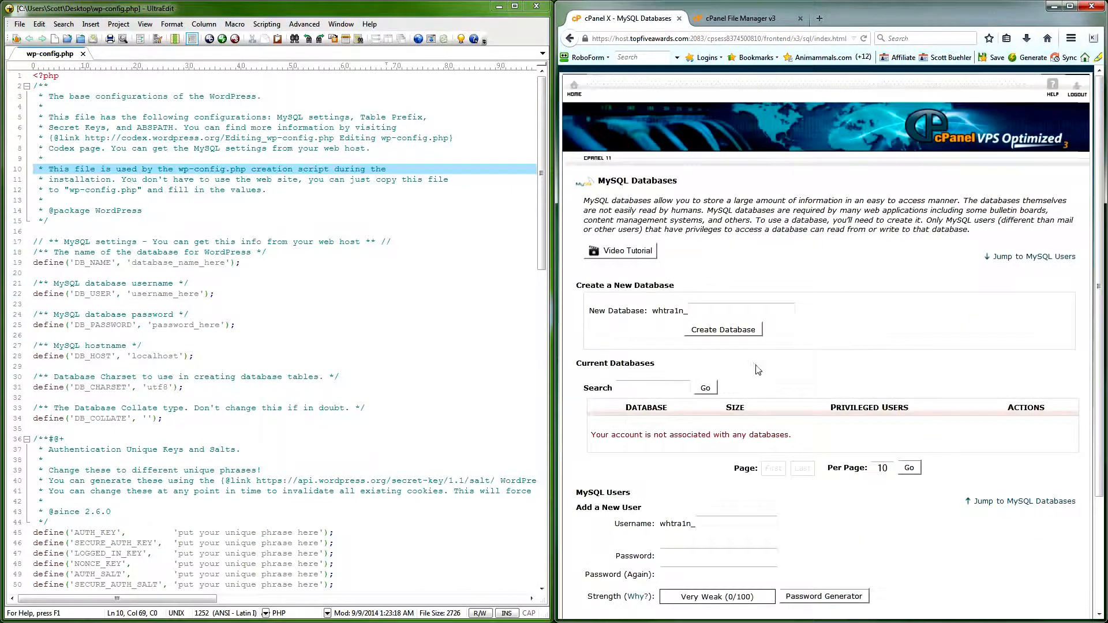
{"action": "left_click", "coordinate": [709, 311]}
{"action": "type", "text": "w0rdpress"}
{"action": "left_click", "coordinate": [718, 330]}
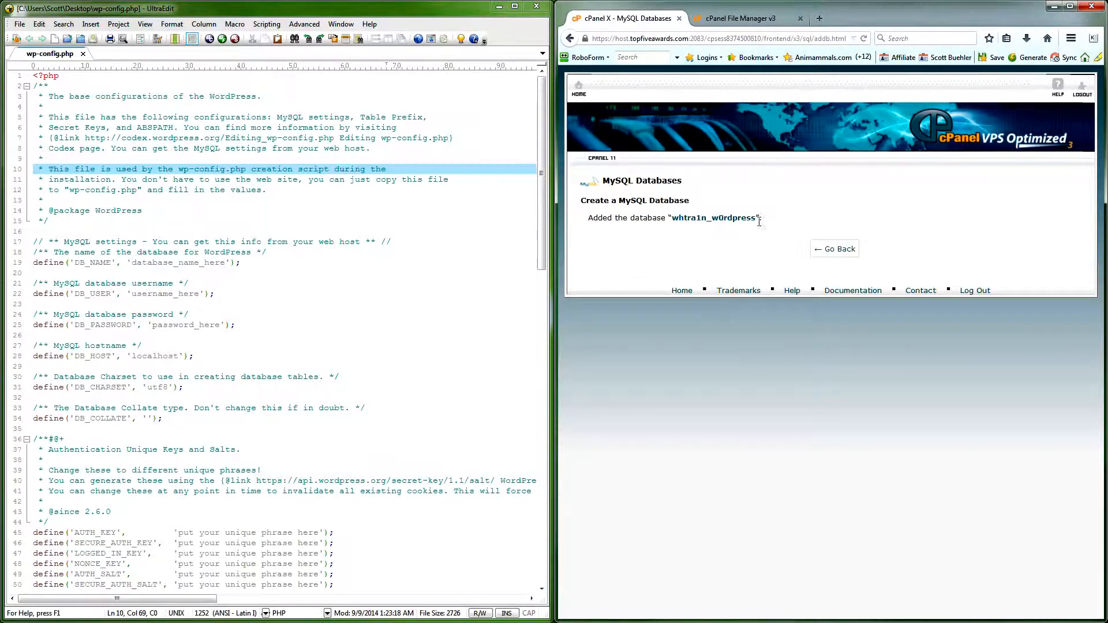
- Copy the new database's full name and paste it over database_name_here as the DB_NAME value in wp-config.php
{"action": "left_click_drag", "start_coordinate": [746, 217], "coordinate": [675, 222]}
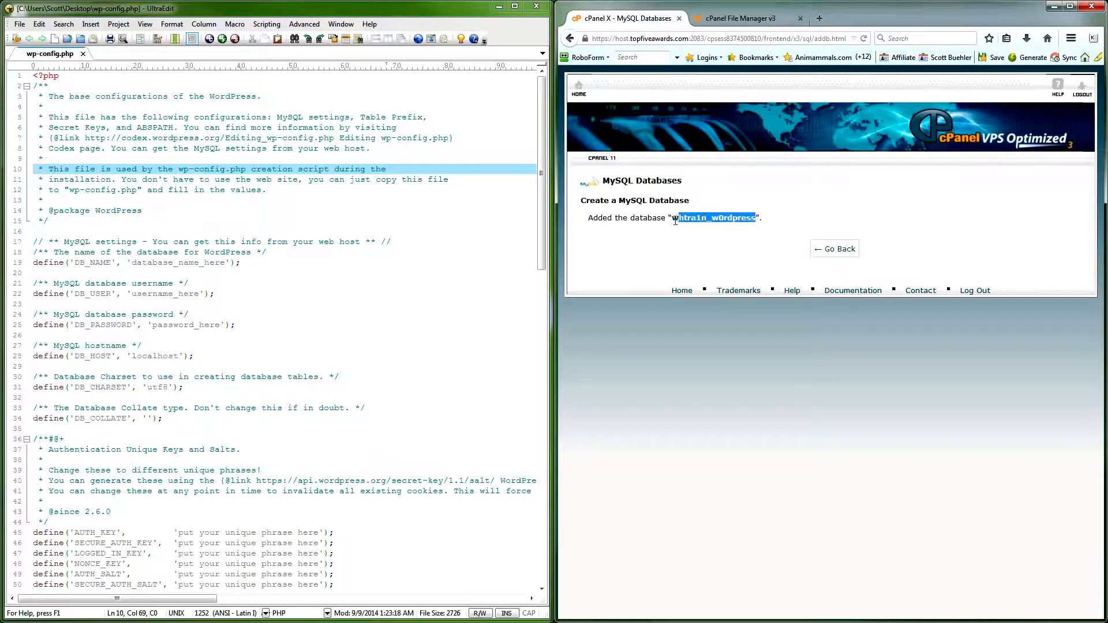
{"action": "right_click", "coordinate": [675, 219]}
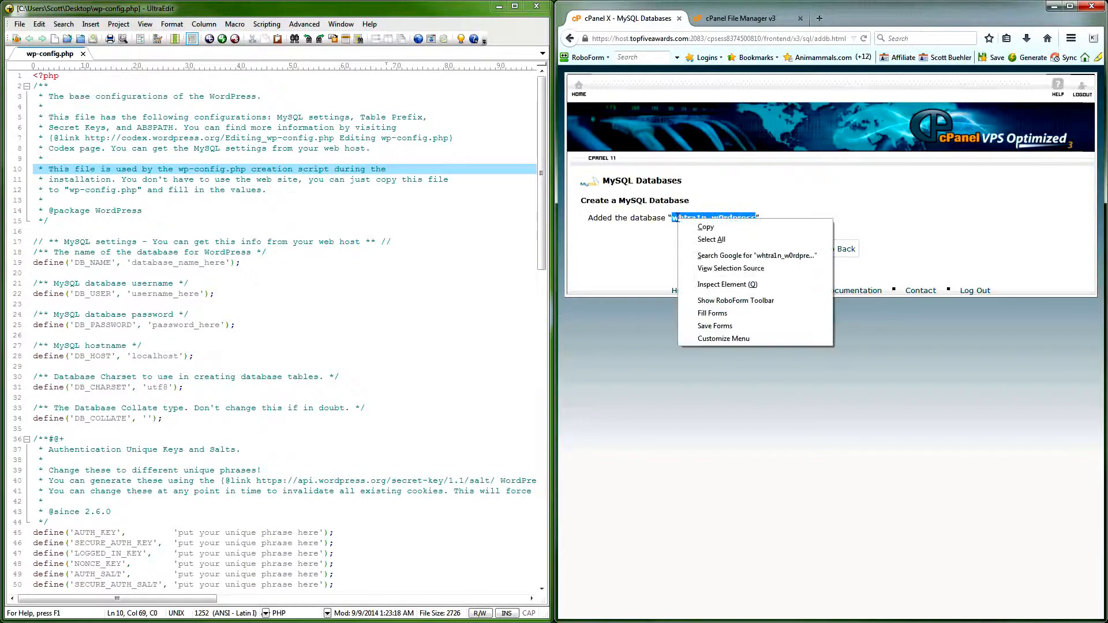
{"action": "left_click", "coordinate": [706, 229]}
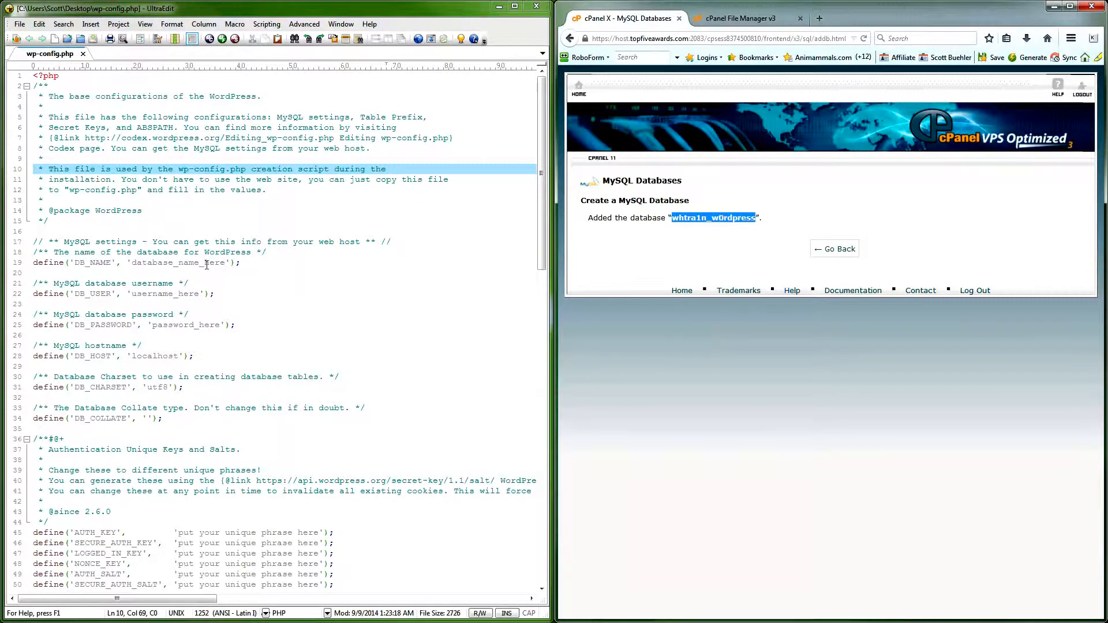
{"action": "left_click_drag", "start_coordinate": [228, 262], "coordinate": [134, 266]}
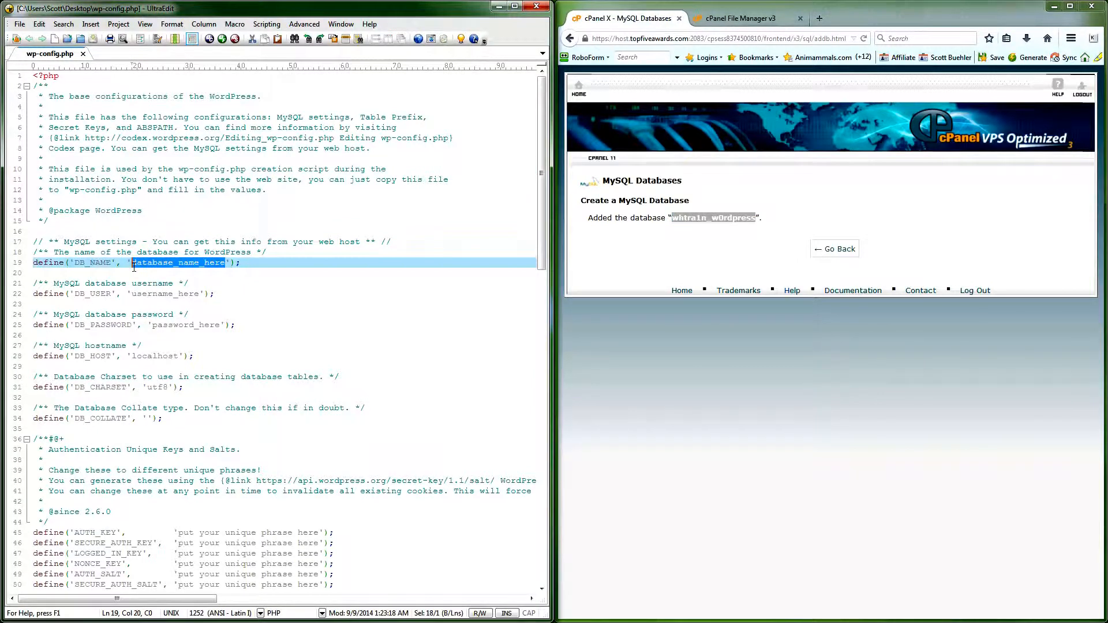
{"action": "key", "text": "ctrl+v"}
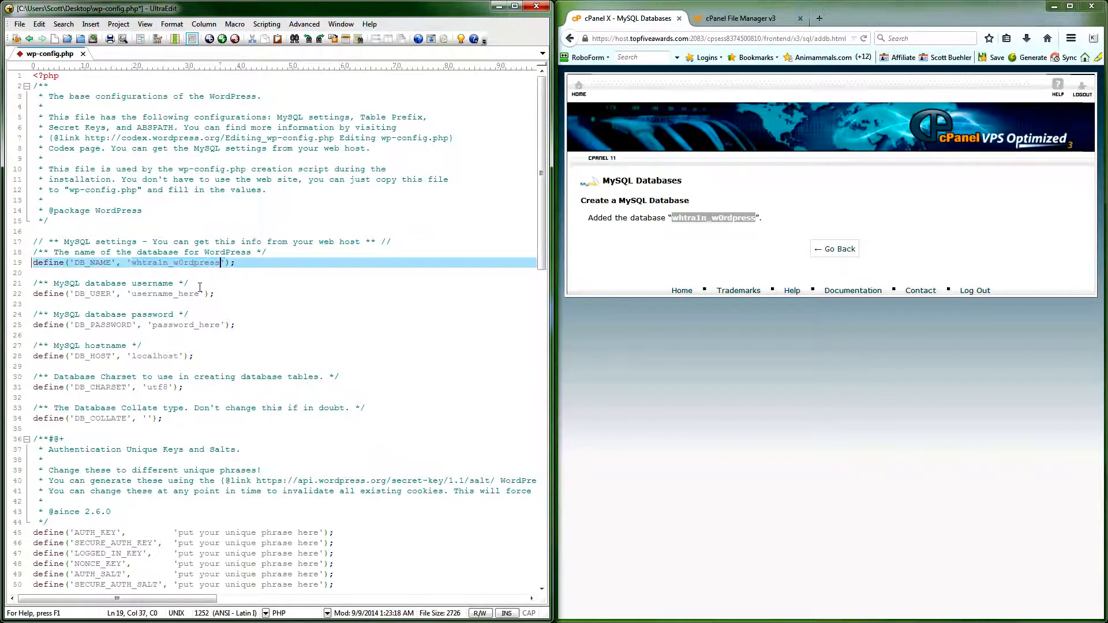
- Return to the MySQL Databases page and enter dem0 as the username suffix for a new MySQL user
{"action": "left_click", "coordinate": [834, 249]}
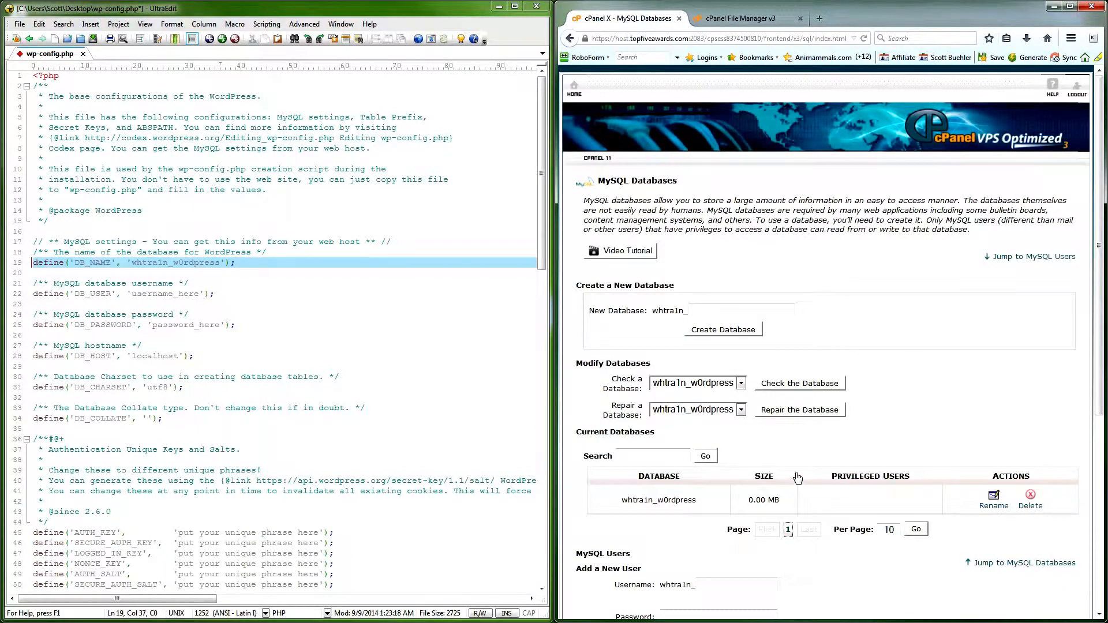
{"action": "scroll", "coordinate": [799, 479], "scroll_direction": "down", "scroll_amount": 3}
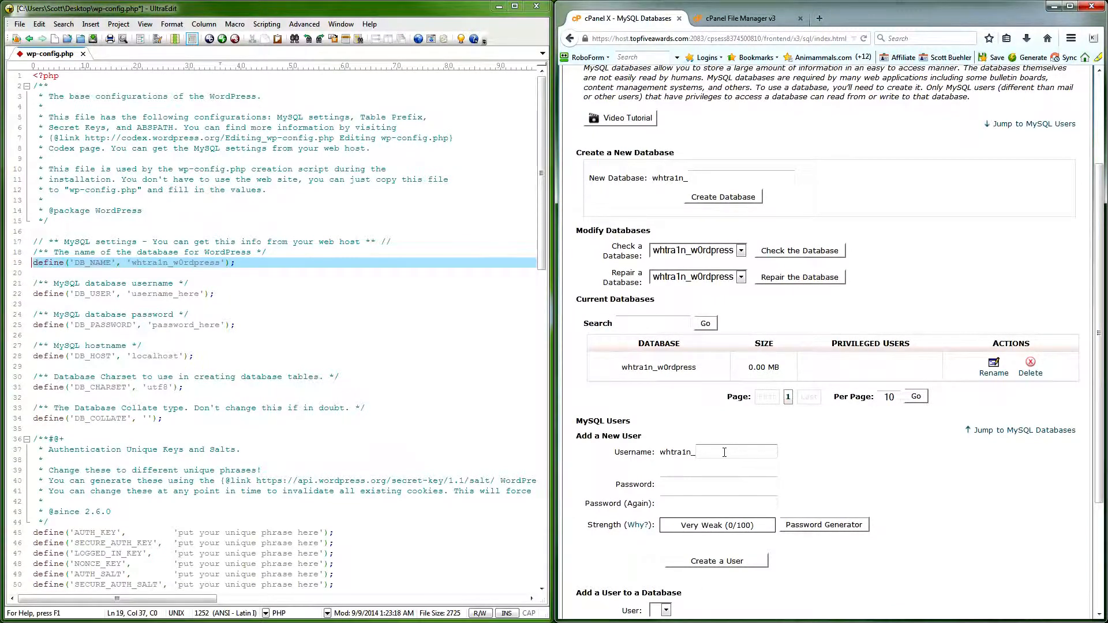
{"action": "left_click", "coordinate": [724, 452]}
{"action": "type", "text": "0"}
- Generate a 16-character password with the Password Generator, copy it, and close the generator without applying it
{"action": "left_click", "coordinate": [807, 523]}
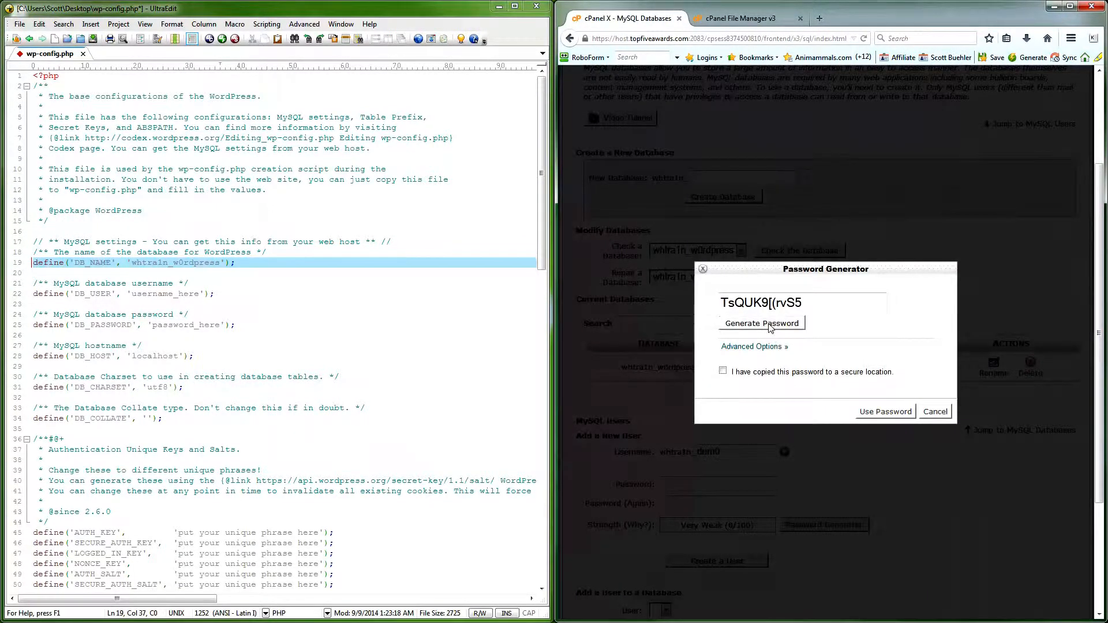
{"action": "left_click", "coordinate": [766, 348]}
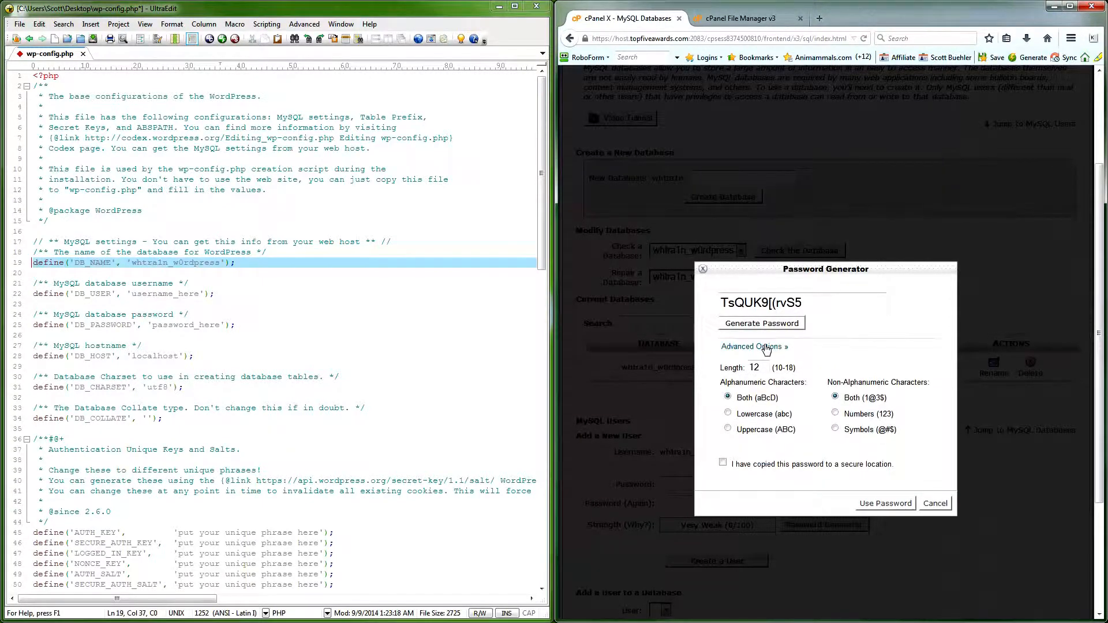
{"action": "left_click_drag", "start_coordinate": [763, 367], "coordinate": [742, 367]}
{"action": "type", "text": "1"}
{"action": "left_click", "coordinate": [781, 328]}
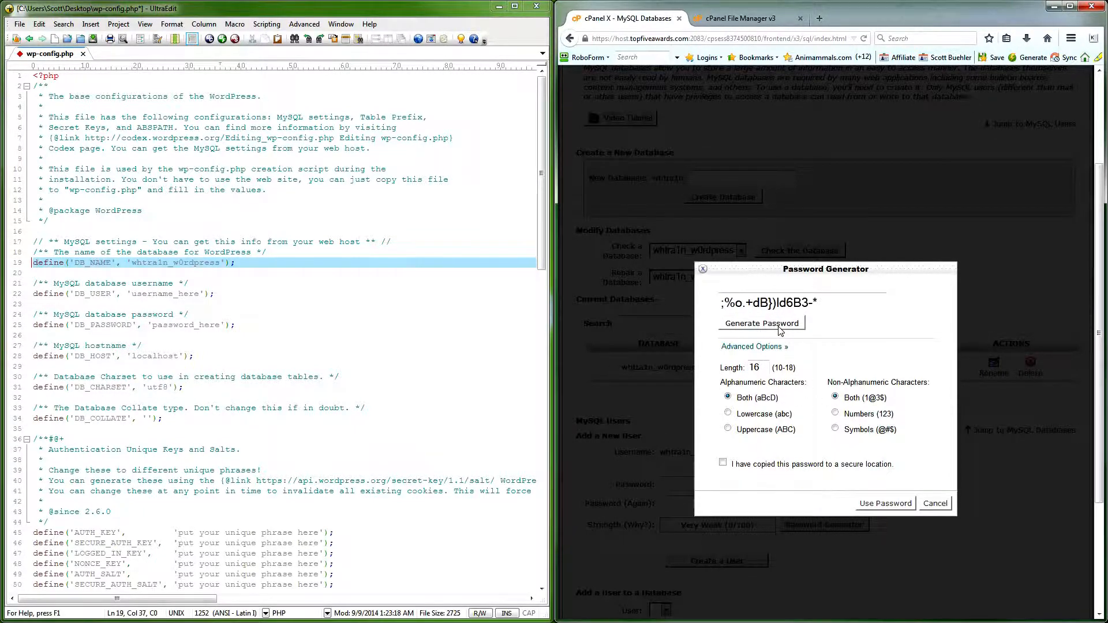
{"action": "left_click", "coordinate": [781, 328]}
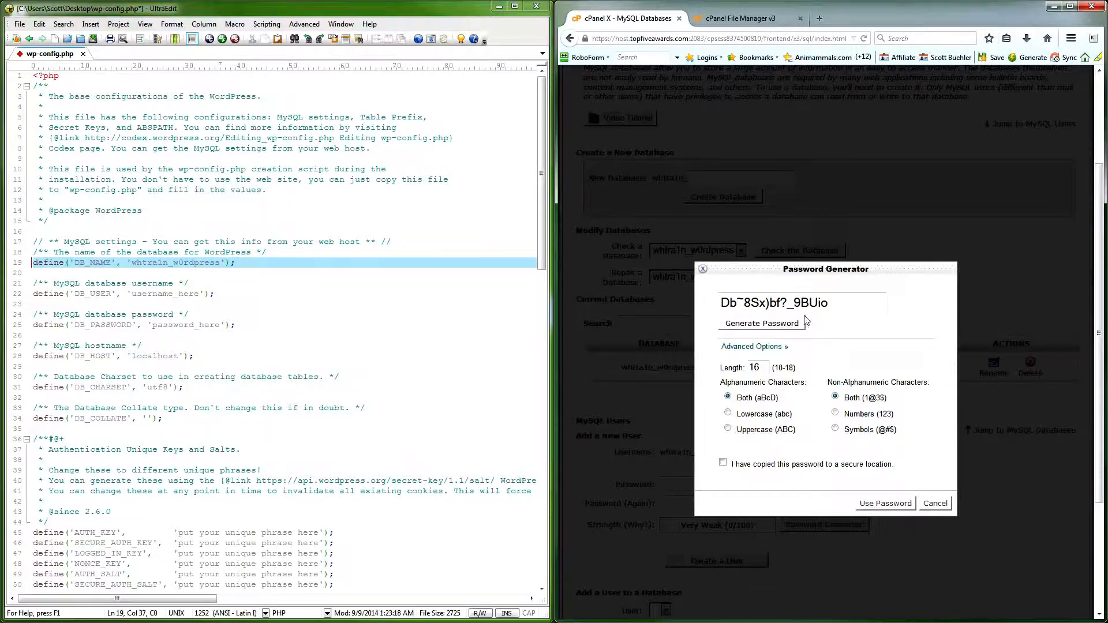
{"action": "left_click_drag", "start_coordinate": [832, 303], "coordinate": [721, 302]}
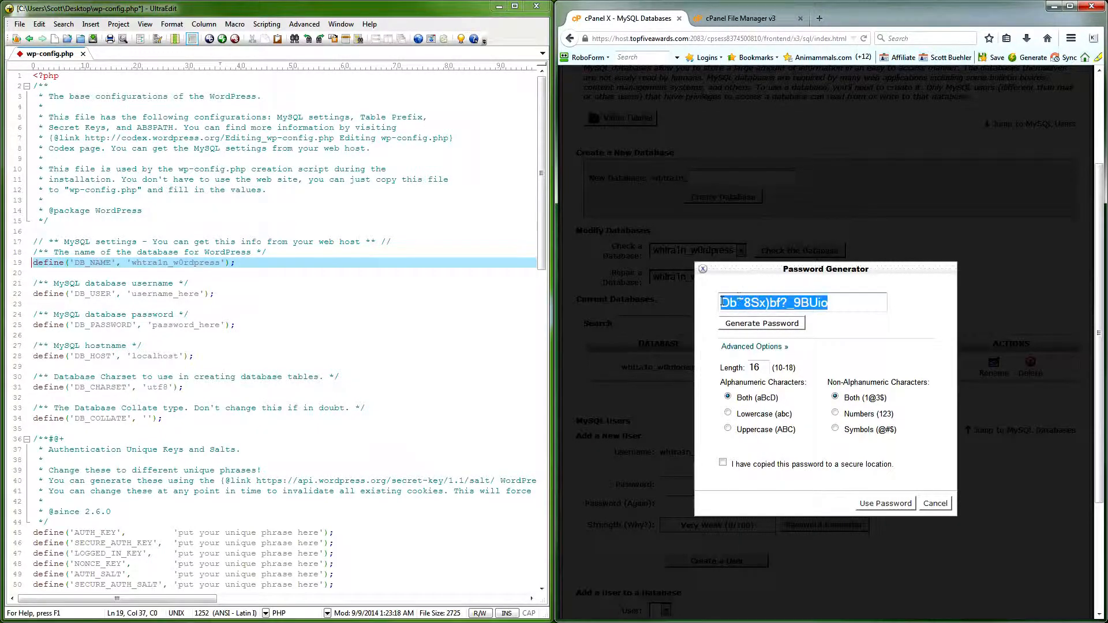
{"action": "right_click", "coordinate": [733, 303]}
{"action": "left_click", "coordinate": [766, 338]}
{"action": "left_click", "coordinate": [929, 504]}
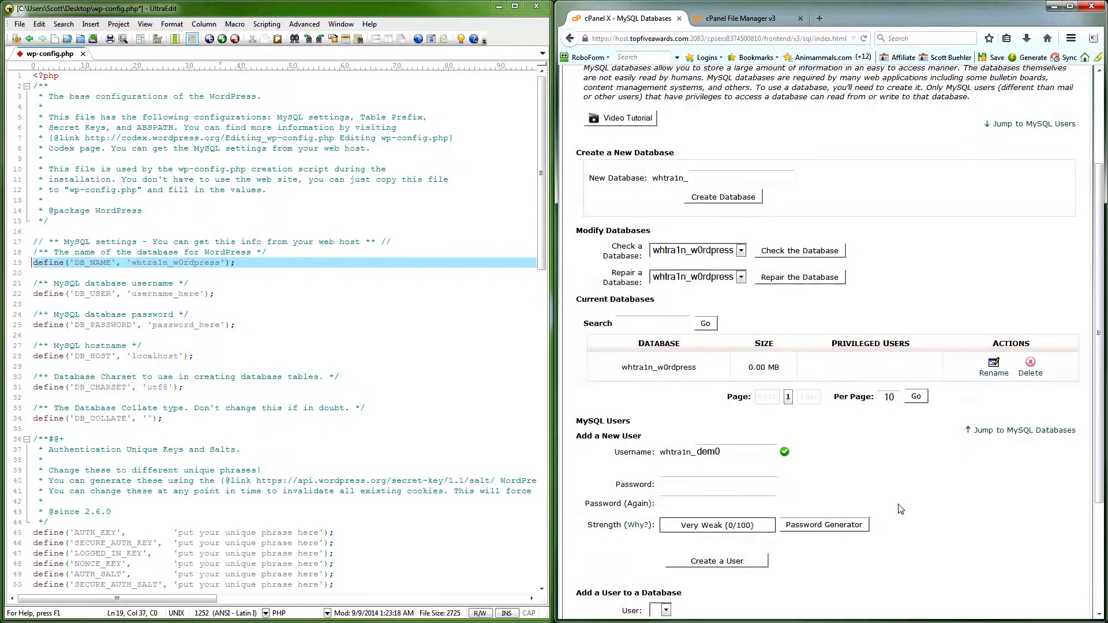
- Paste the copied password into both new-user password fields and over password_here as the DB_PASSWORD value in wp-config.php
{"action": "left_click", "coordinate": [672, 484]}
{"action": "key", "text": "ctrl+v"}
{"action": "key", "text": "ctrl+v"}
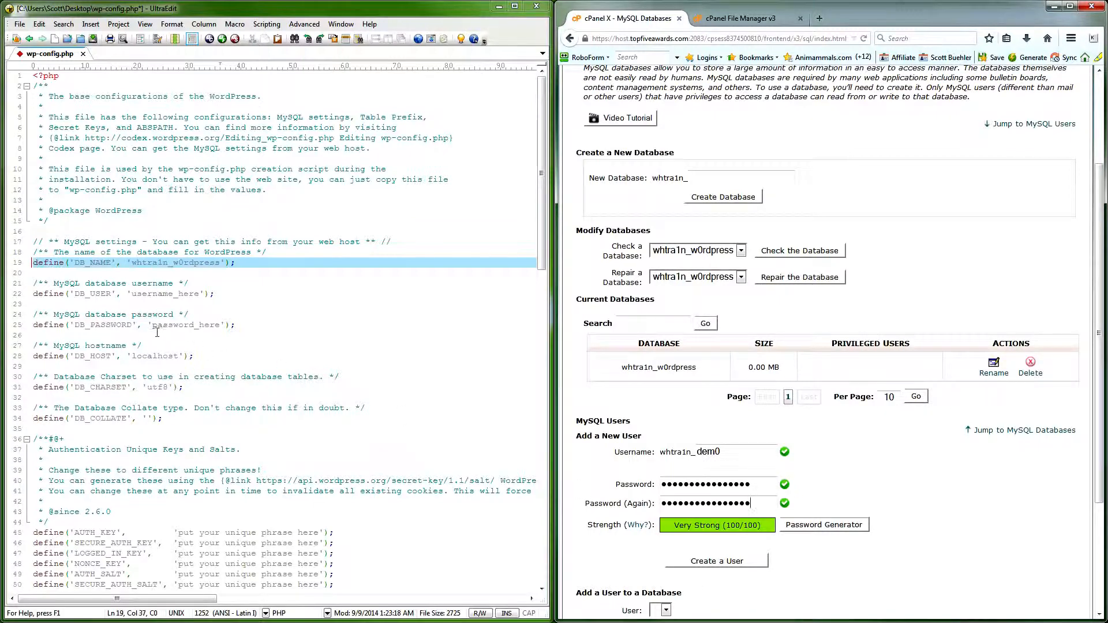
{"action": "left_click_drag", "start_coordinate": [153, 325], "coordinate": [218, 326]}
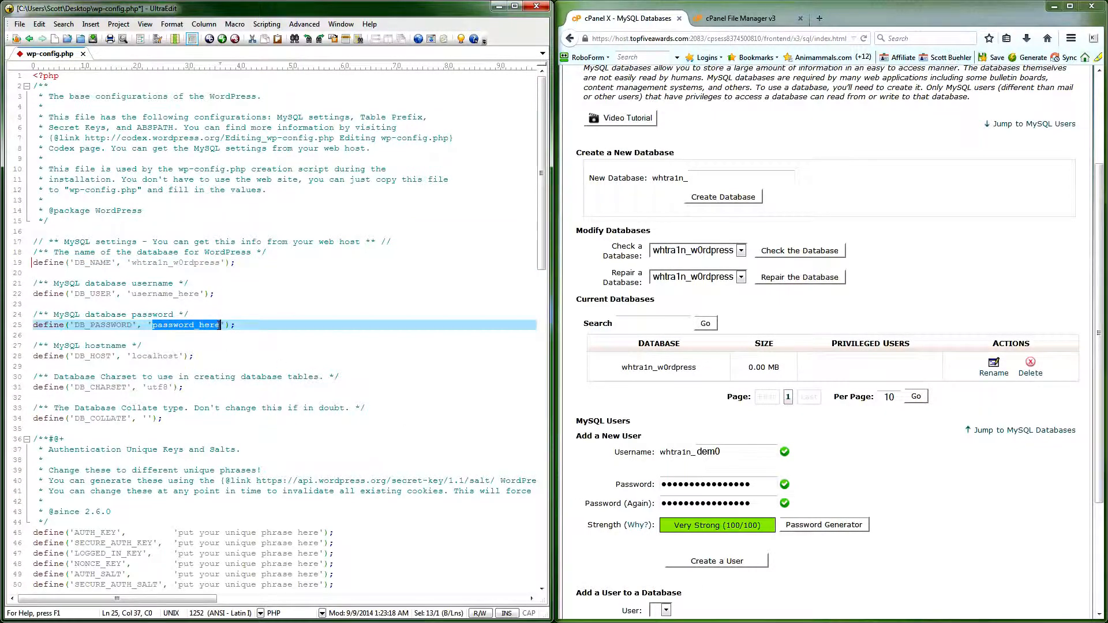
{"action": "key", "text": "ctrl+v"}
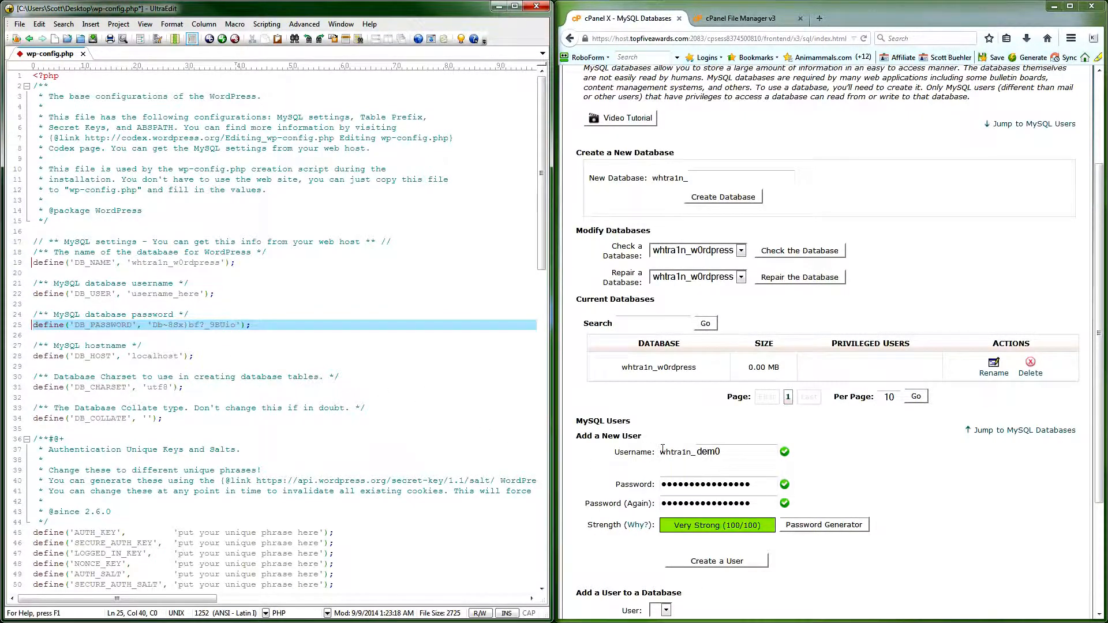
- Replace username_here with whtra1n_dem0 as the DB_USER value in wp-config.php and save the file
{"action": "left_click_drag", "start_coordinate": [662, 455], "coordinate": [694, 455]}
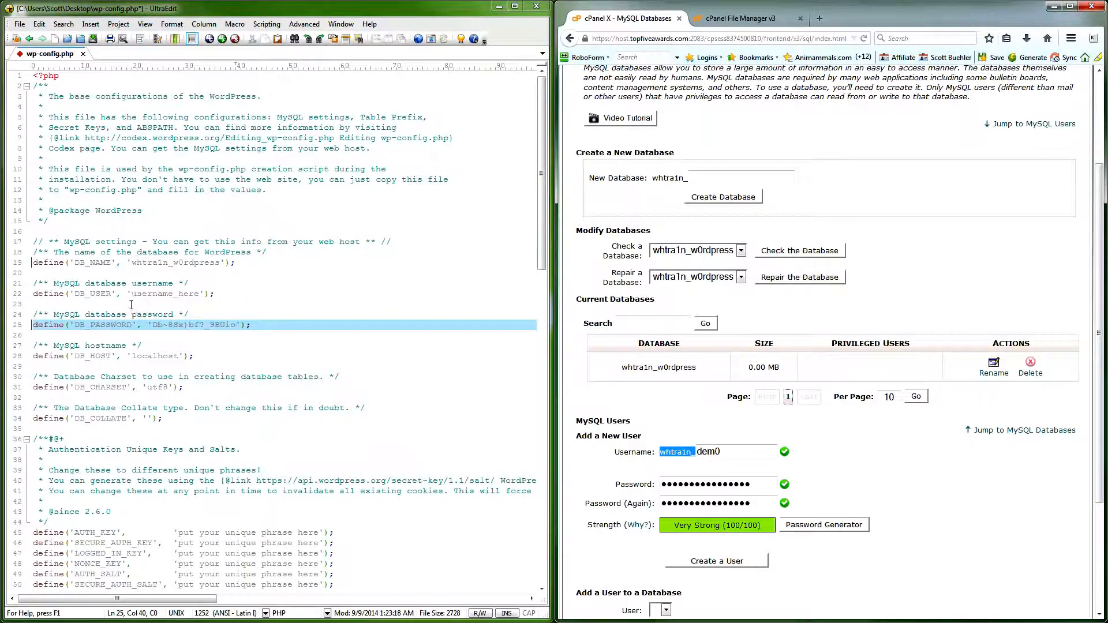
{"action": "left_click_drag", "start_coordinate": [131, 295], "coordinate": [198, 296]}
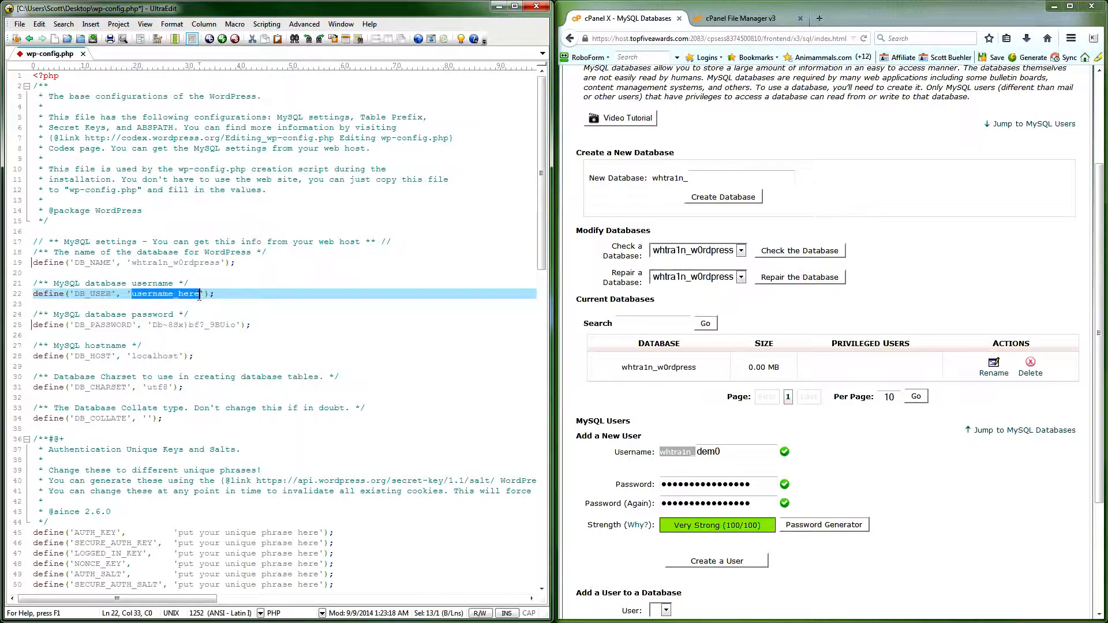
{"action": "key", "text": "ctrl+v"}
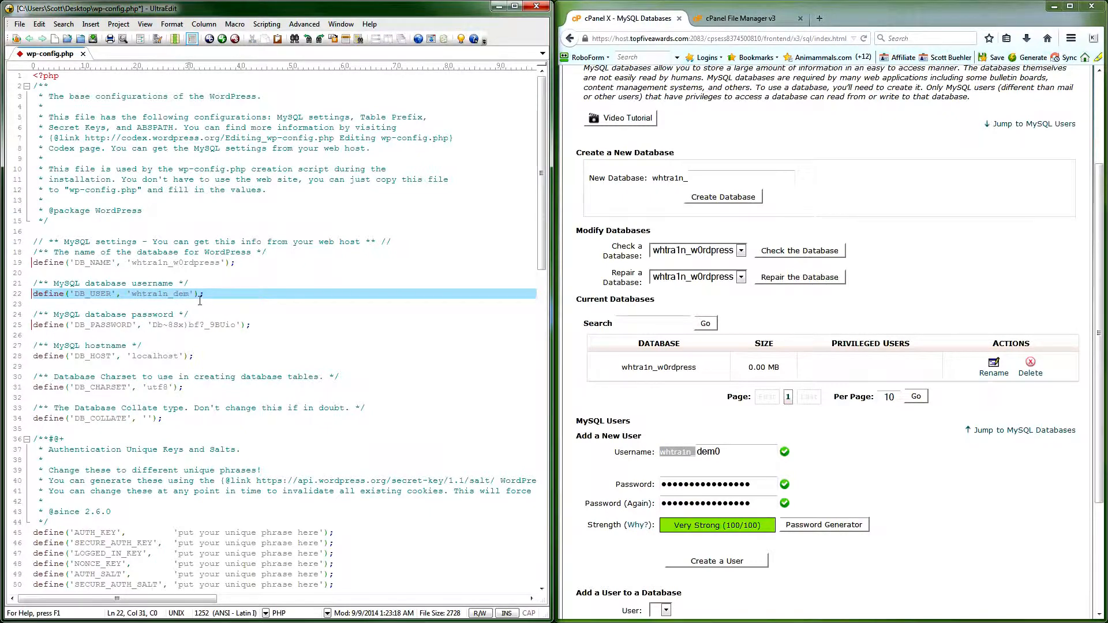
{"action": "key", "text": "ctrl+s"}
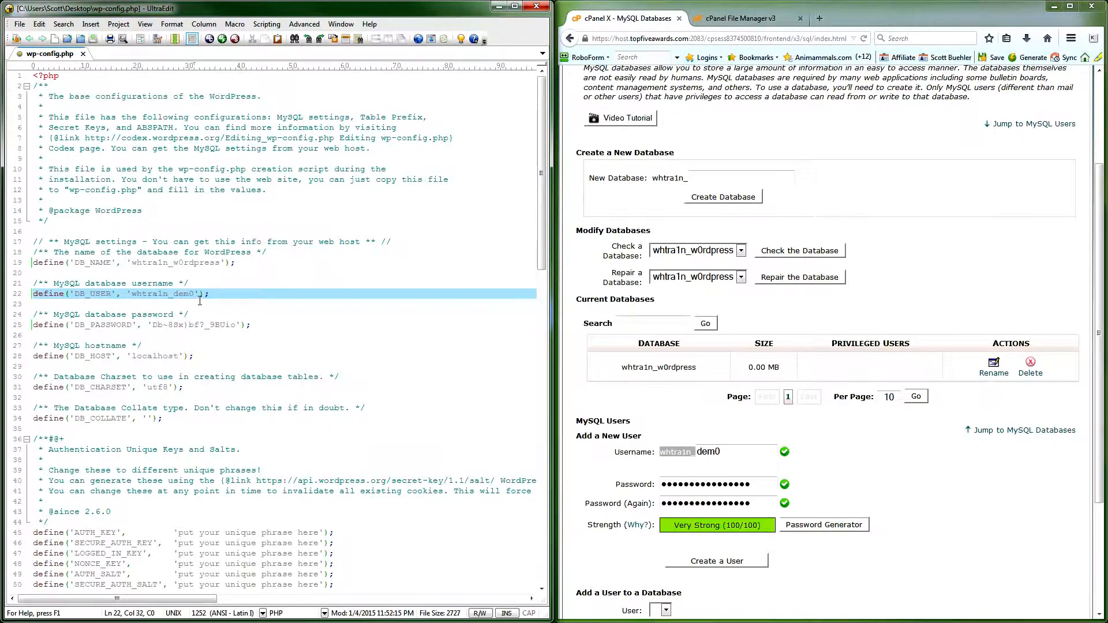
- Create the MySQL user whtra1n_dem0 and add it to the whtra1n_w0rdpress database
{"action": "left_click", "coordinate": [721, 563]}
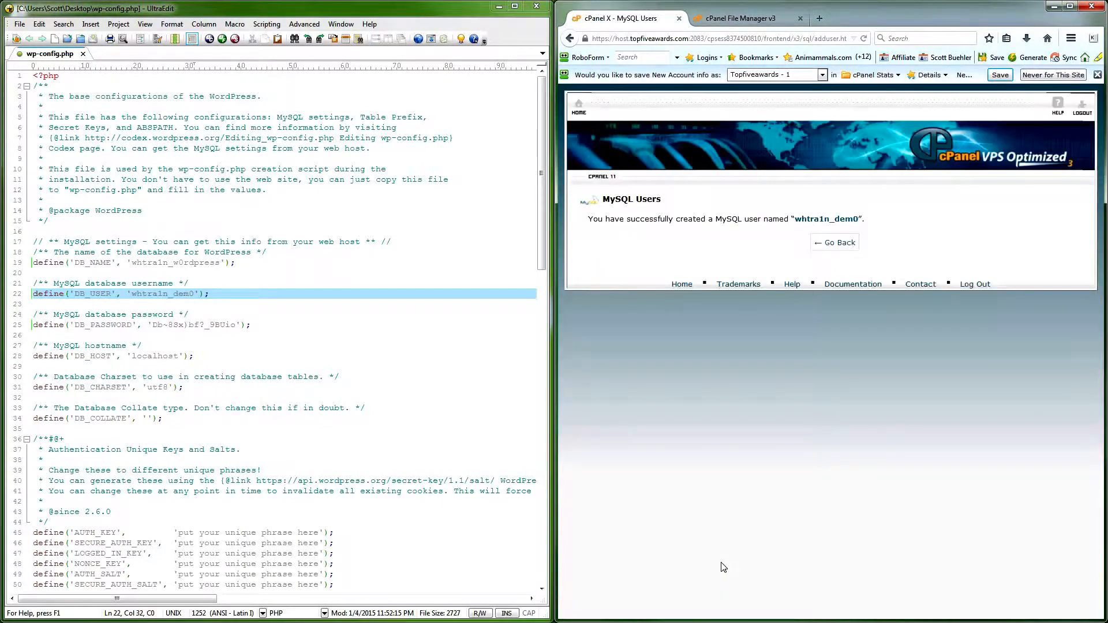
{"action": "left_click", "coordinate": [846, 243]}
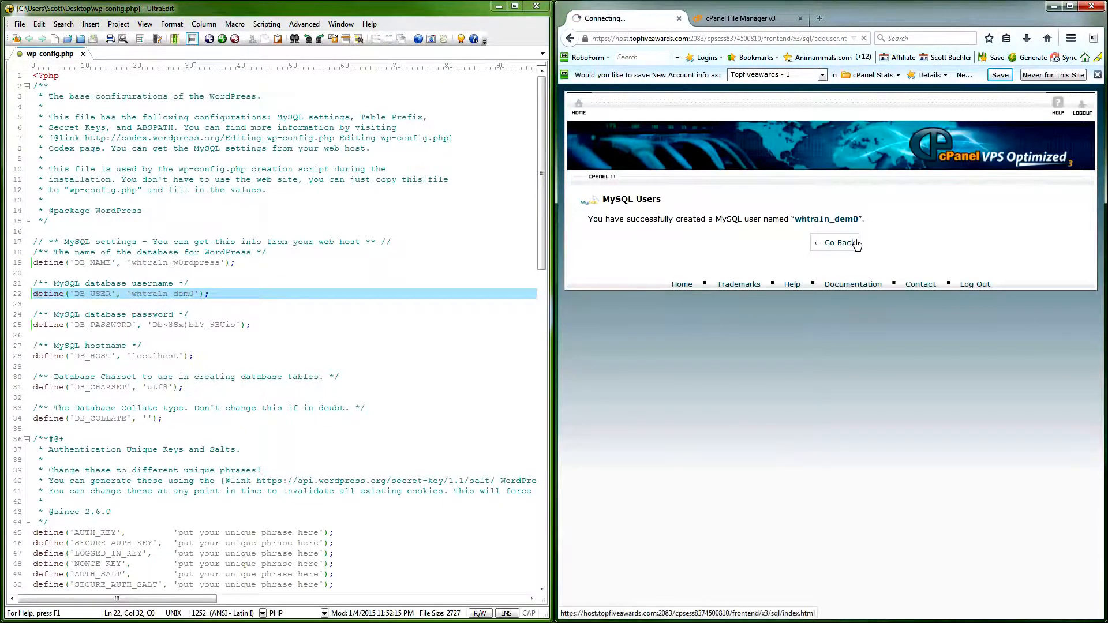
{"action": "scroll", "coordinate": [870, 428], "scroll_direction": "down", "scroll_amount": 10}
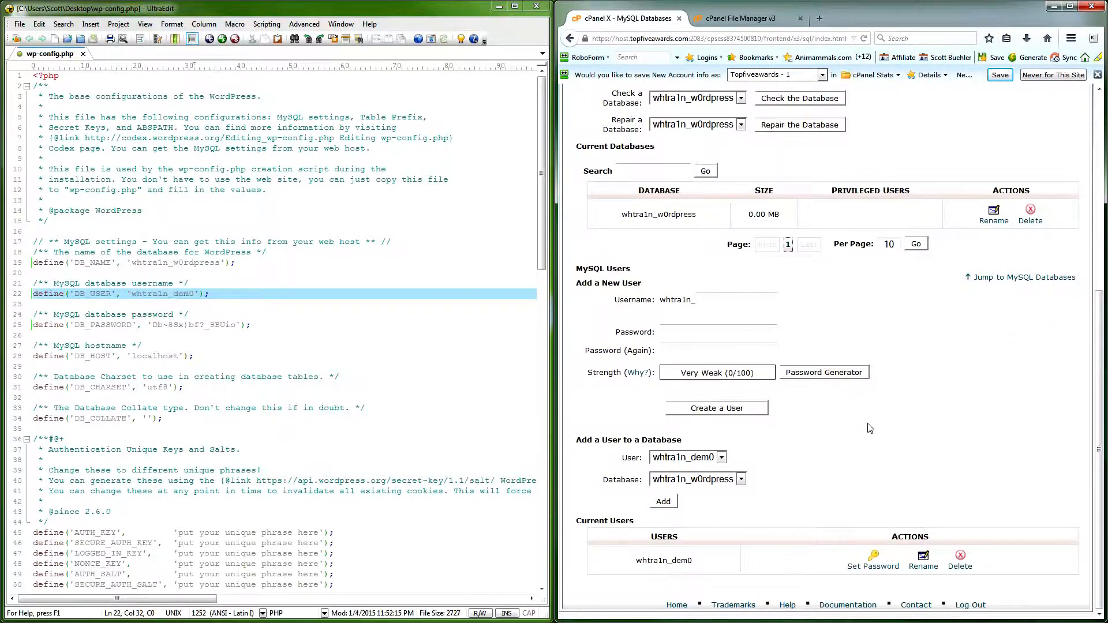
{"action": "left_click_drag", "start_coordinate": [599, 438], "coordinate": [682, 441]}
{"action": "left_click", "coordinate": [732, 445]}
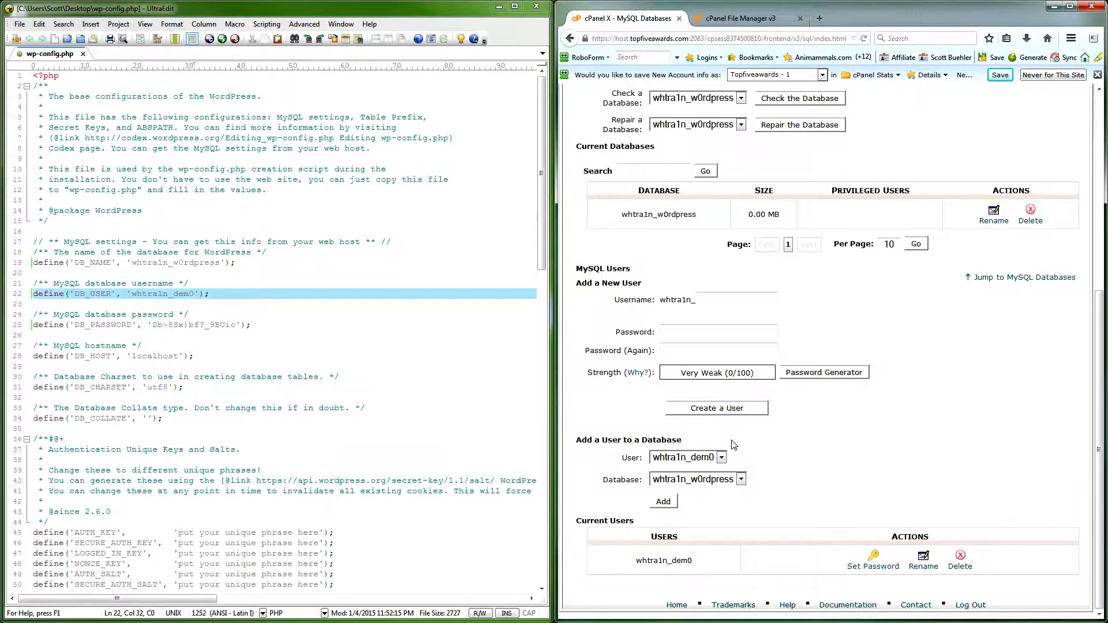
{"action": "left_click", "coordinate": [664, 502]}
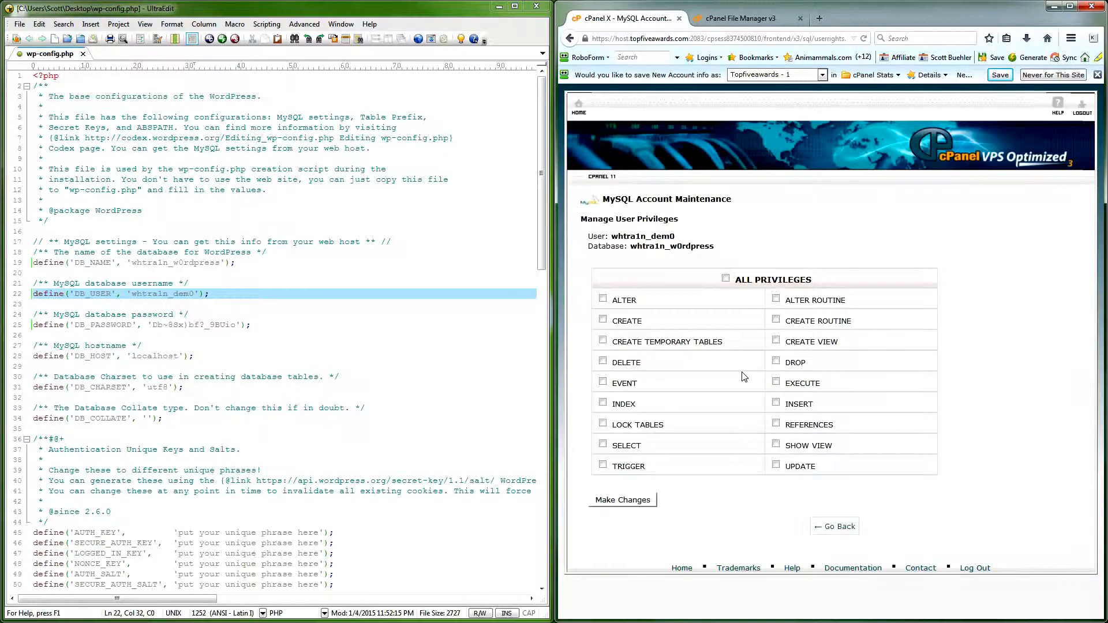
- Grant the new user ALL PRIVILEGES on the database and return to the MySQL Databases page
{"action": "left_click", "coordinate": [725, 279]}
{"action": "left_click", "coordinate": [617, 501]}
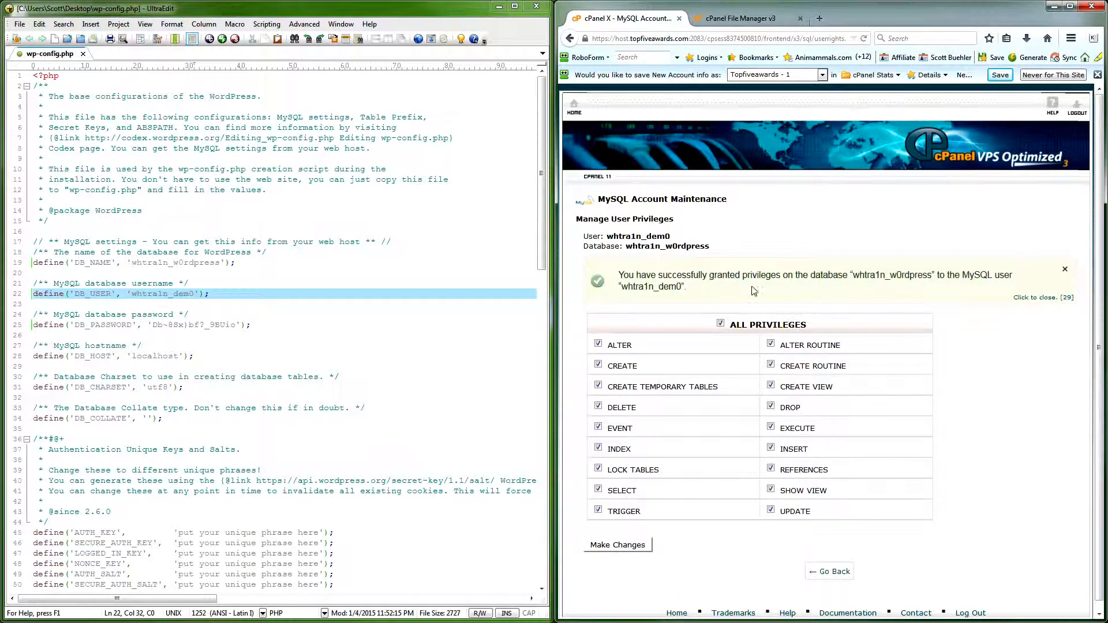
{"action": "left_click_drag", "start_coordinate": [621, 273], "coordinate": [696, 293]}
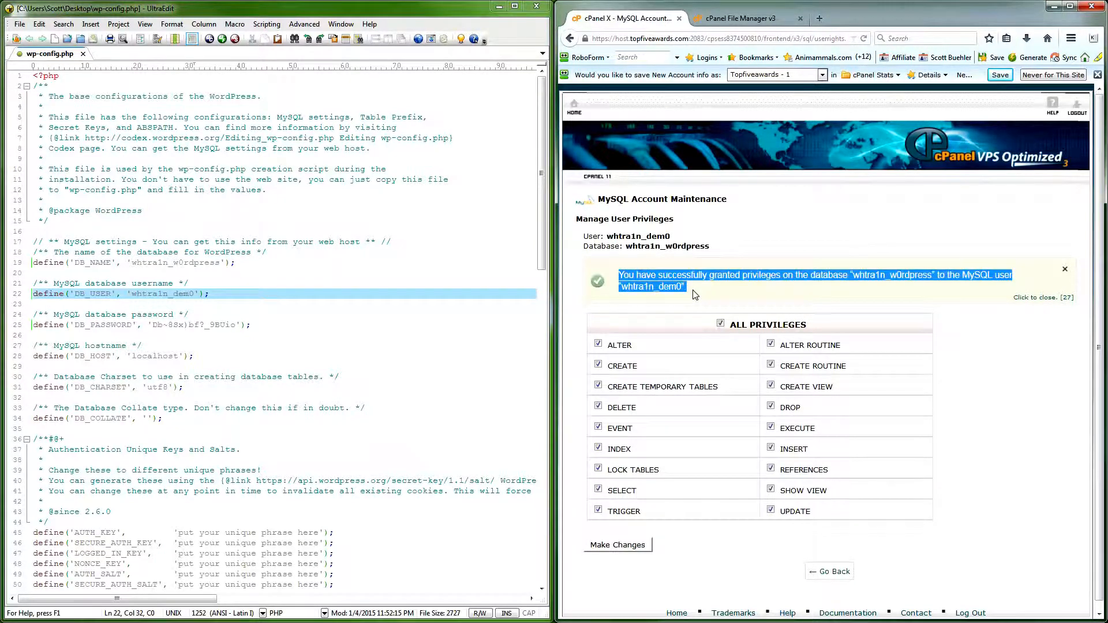
{"action": "left_click", "coordinate": [825, 575]}
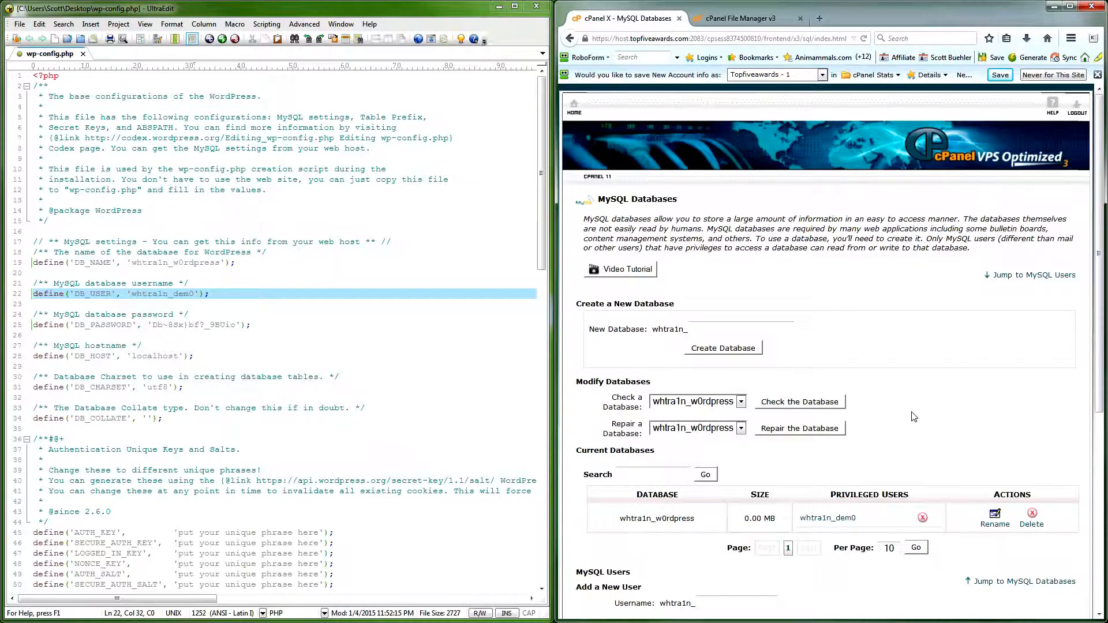
- Switch to the File Manager and delete wp-config-sample.php from public_html
{"action": "left_click", "coordinate": [715, 19]}
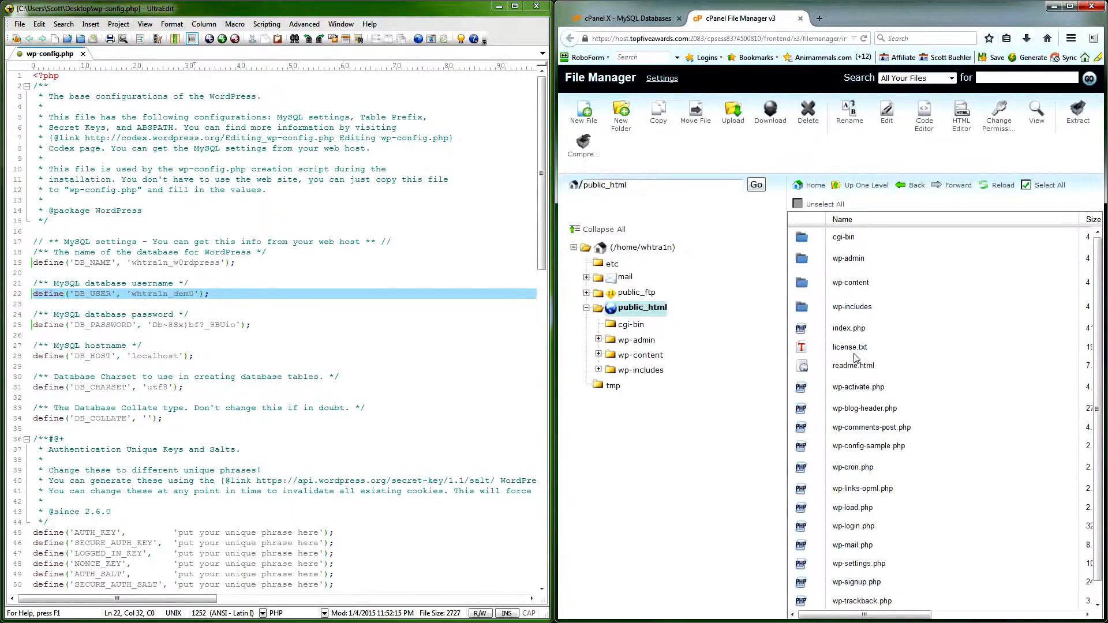
{"action": "left_click", "coordinate": [913, 452]}
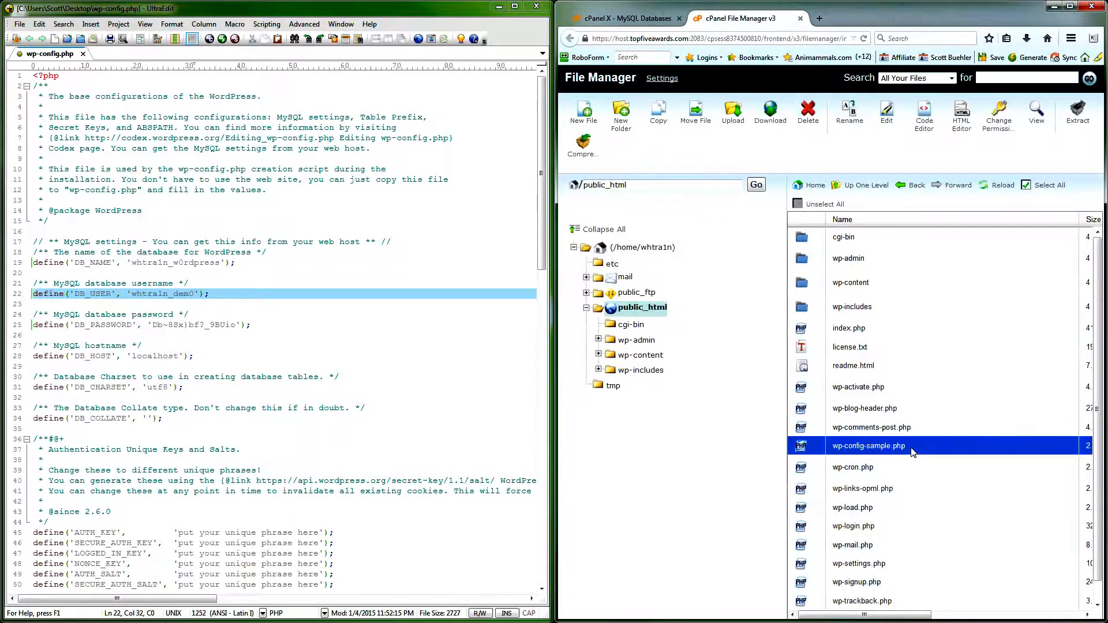
{"action": "left_click", "coordinate": [809, 115]}
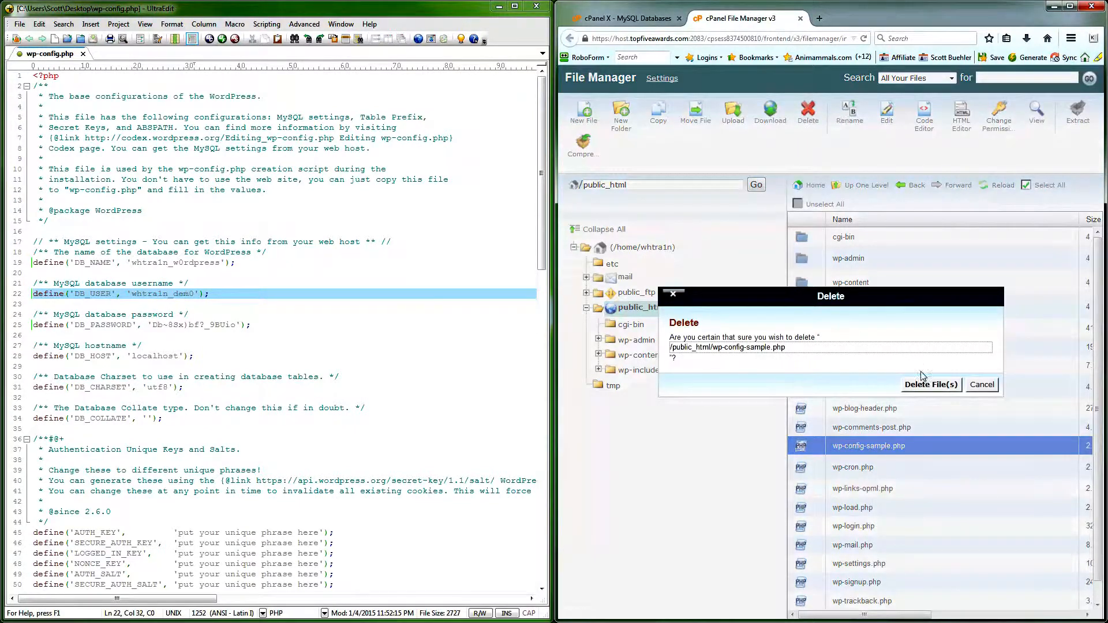
{"action": "left_click", "coordinate": [931, 386]}
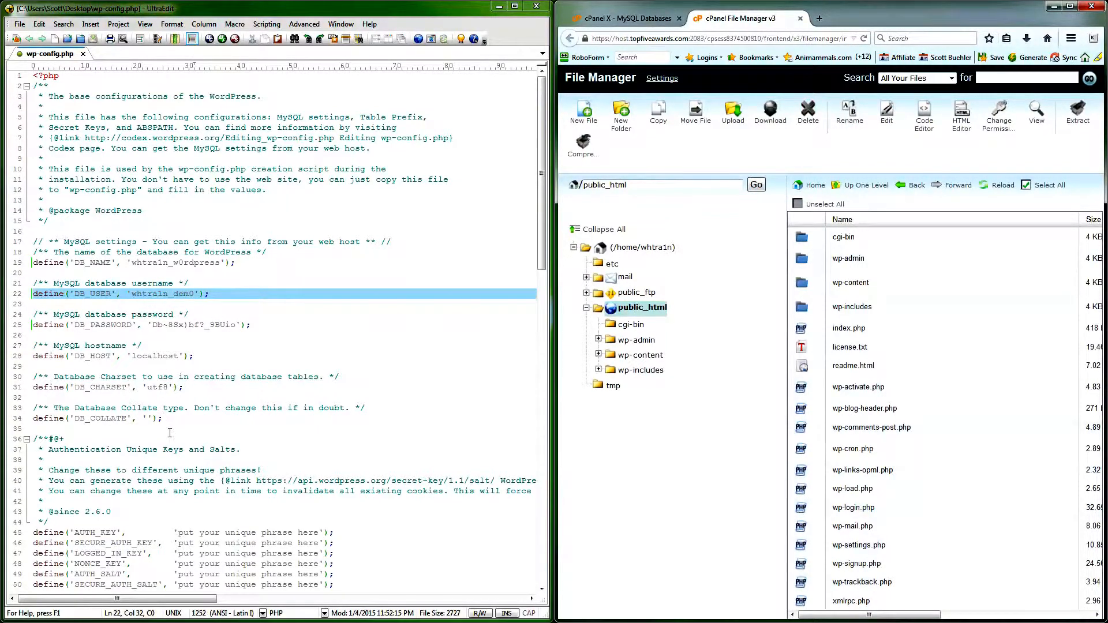
{"action": "left_click", "coordinate": [236, 491]}
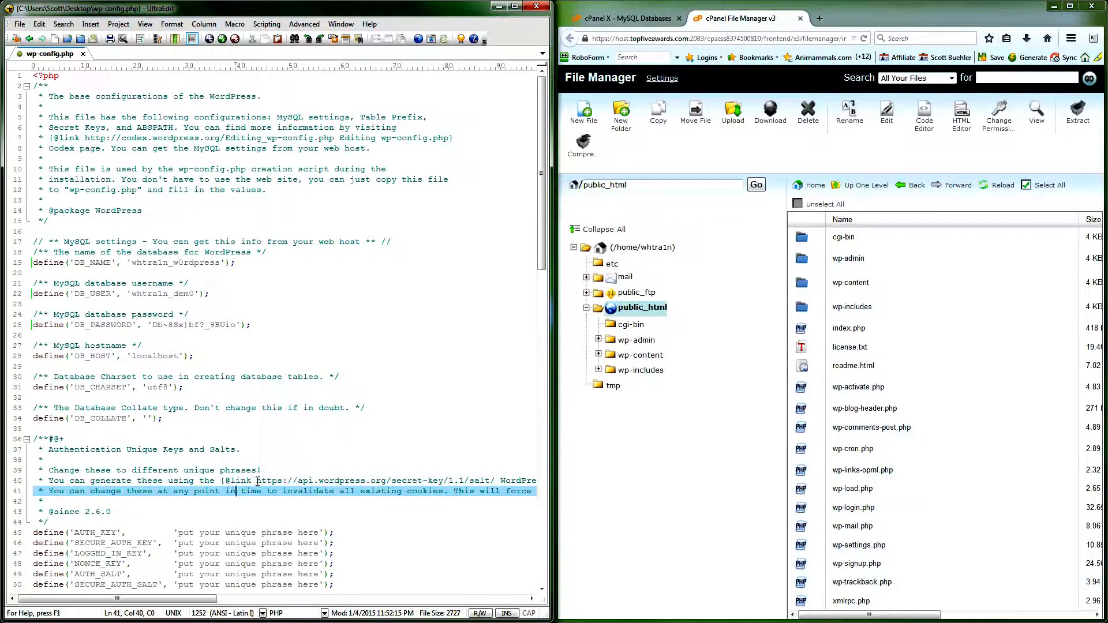
{"action": "left_click_drag", "start_coordinate": [258, 481], "coordinate": [495, 481]}
{"action": "key", "text": "ctrl+c"}
{"action": "right_click", "coordinate": [488, 482]}
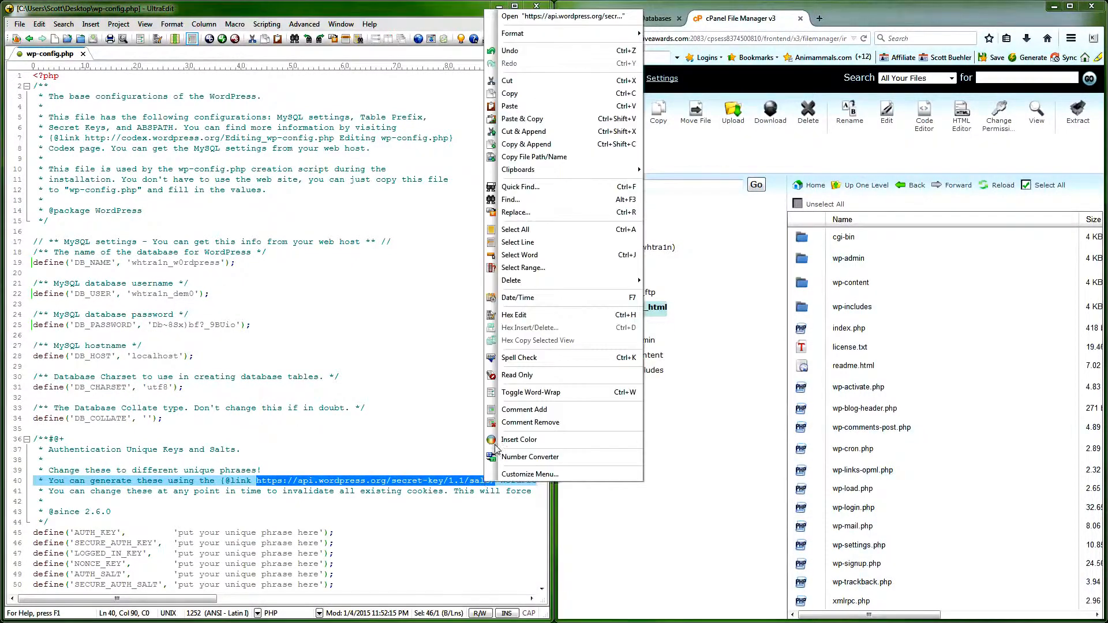
{"action": "left_click", "coordinate": [510, 94]}
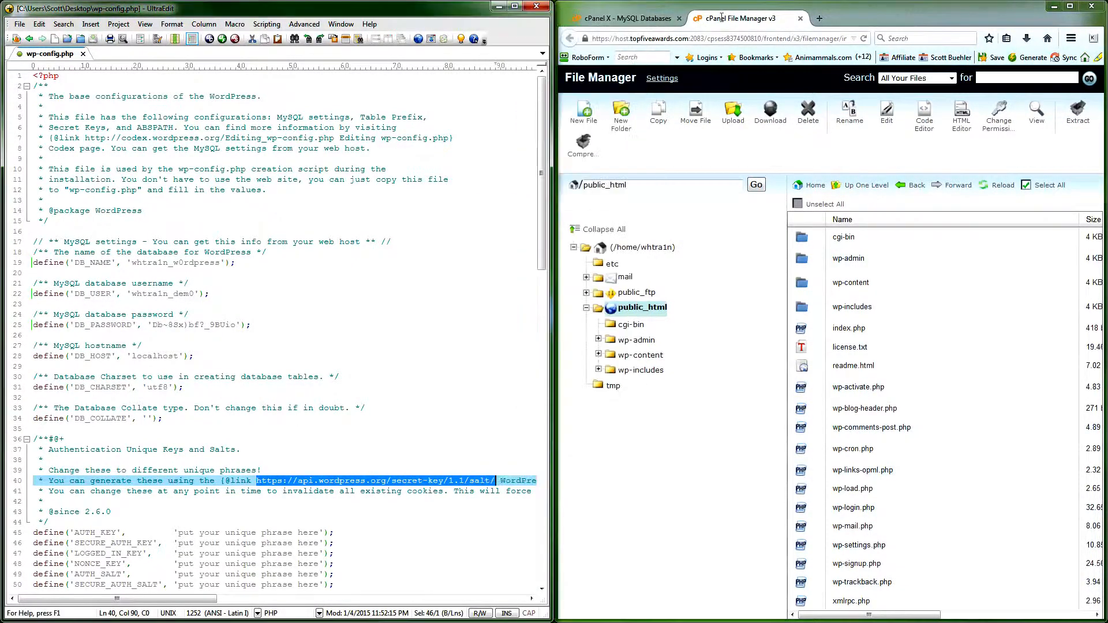
{"action": "left_click", "coordinate": [820, 18]}
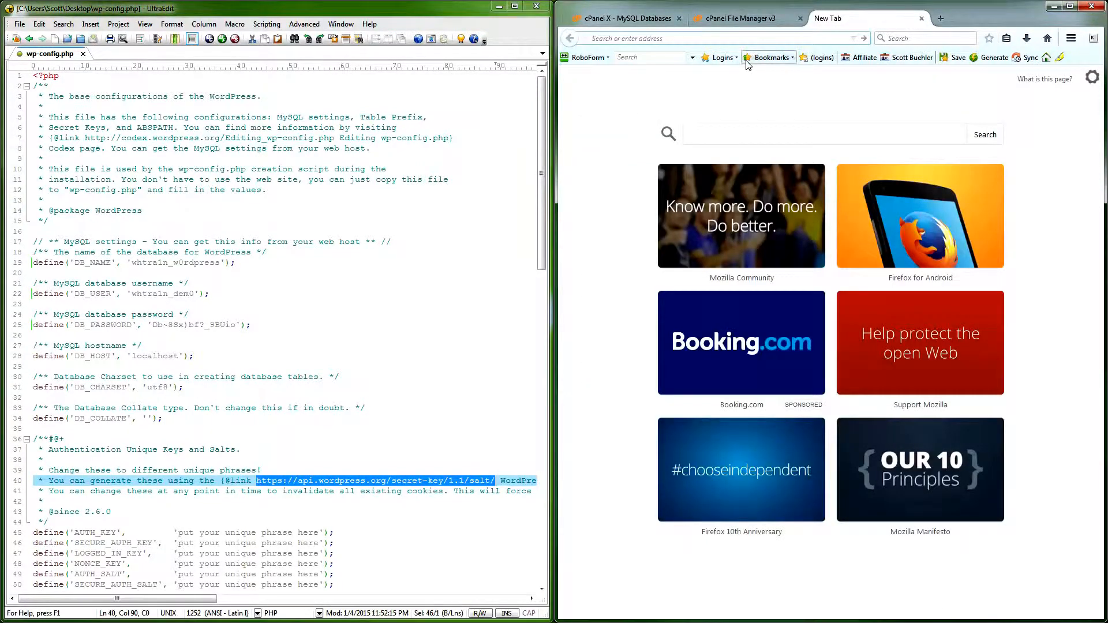
{"action": "key", "text": "ctrl+v"}
{"action": "key", "text": "Return"}
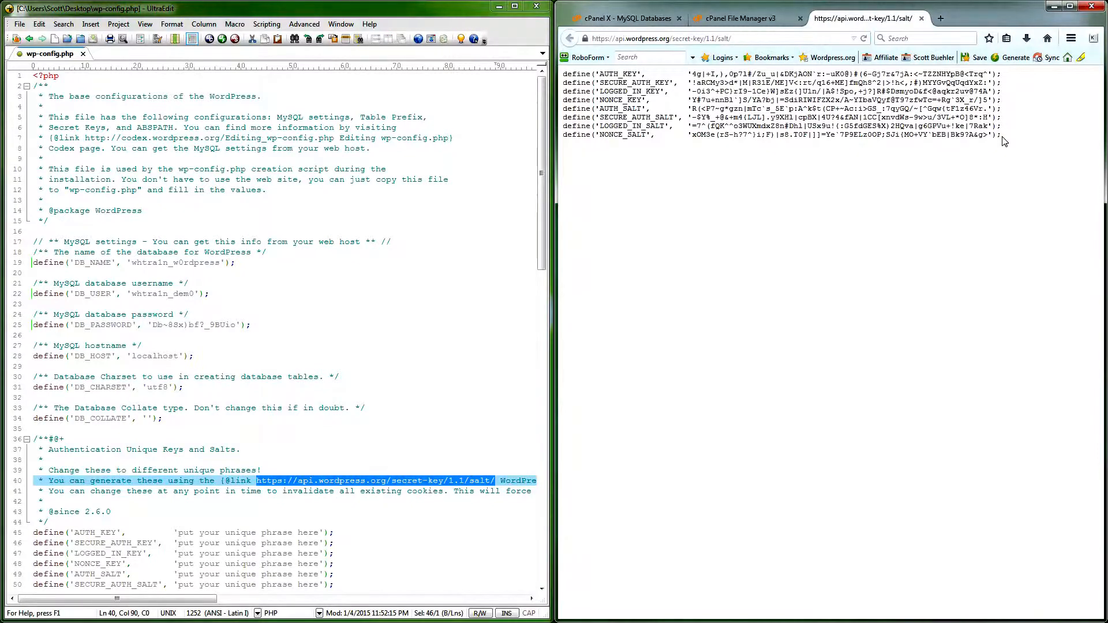
- Copy all eight generated key and salt definitions and replace the placeholder 'put your unique phrase here' lines in wp-config.php with them
{"action": "left_click_drag", "start_coordinate": [1003, 137], "coordinate": [565, 74]}
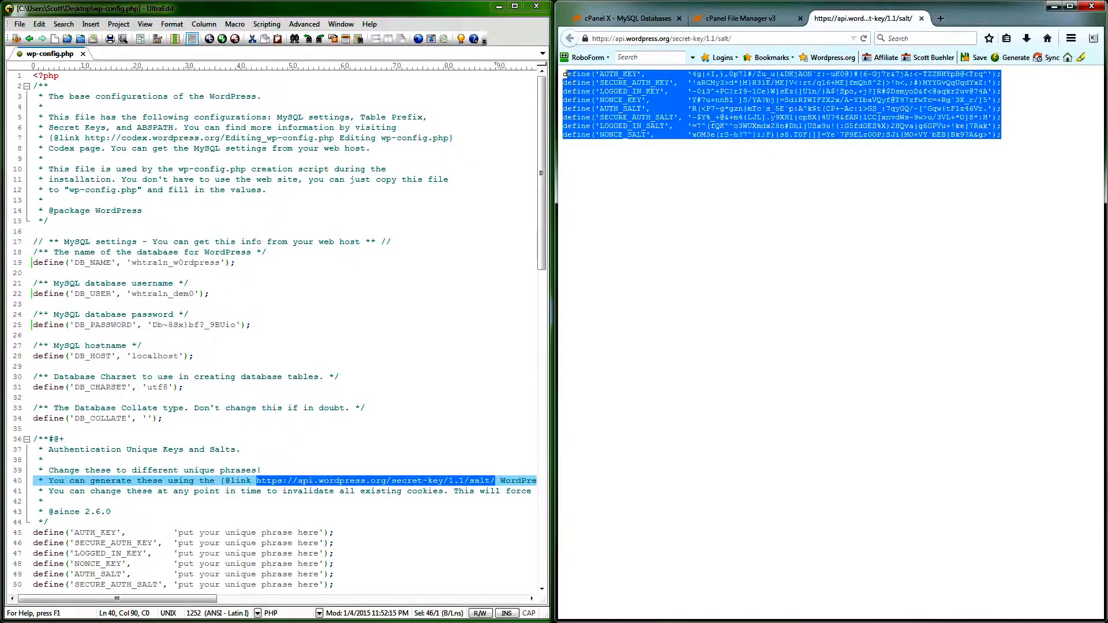
{"action": "right_click", "coordinate": [569, 75]}
{"action": "left_click", "coordinate": [585, 87]}
{"action": "left_click", "coordinate": [244, 529]}
{"action": "scroll", "coordinate": [353, 498], "scroll_direction": "down", "scroll_amount": 2}
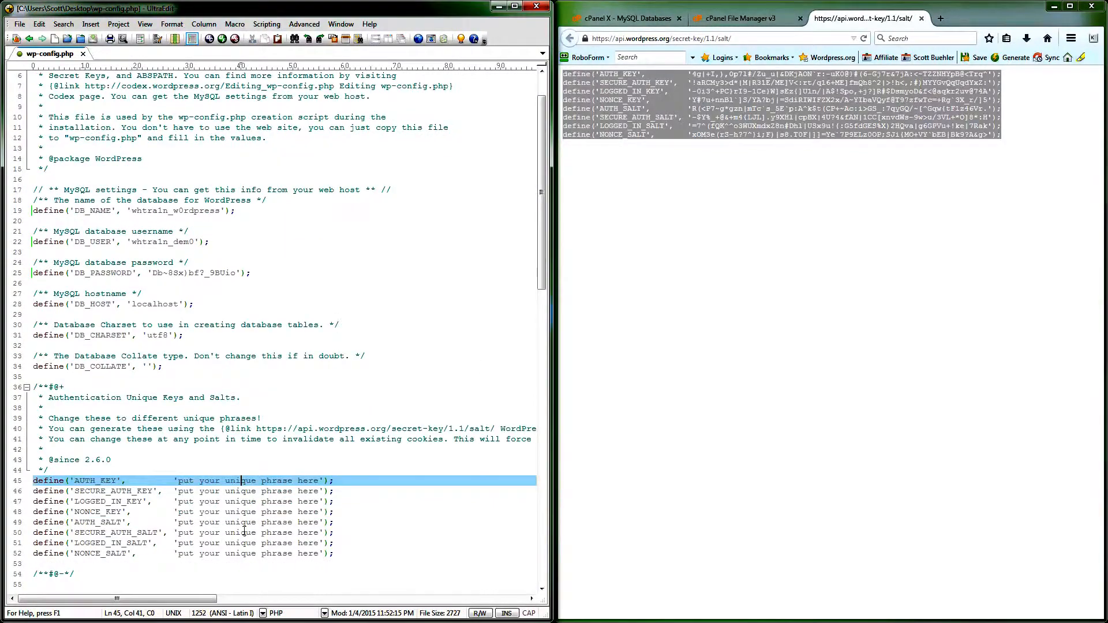
{"action": "left_click_drag", "start_coordinate": [343, 501], "coordinate": [29, 433]}
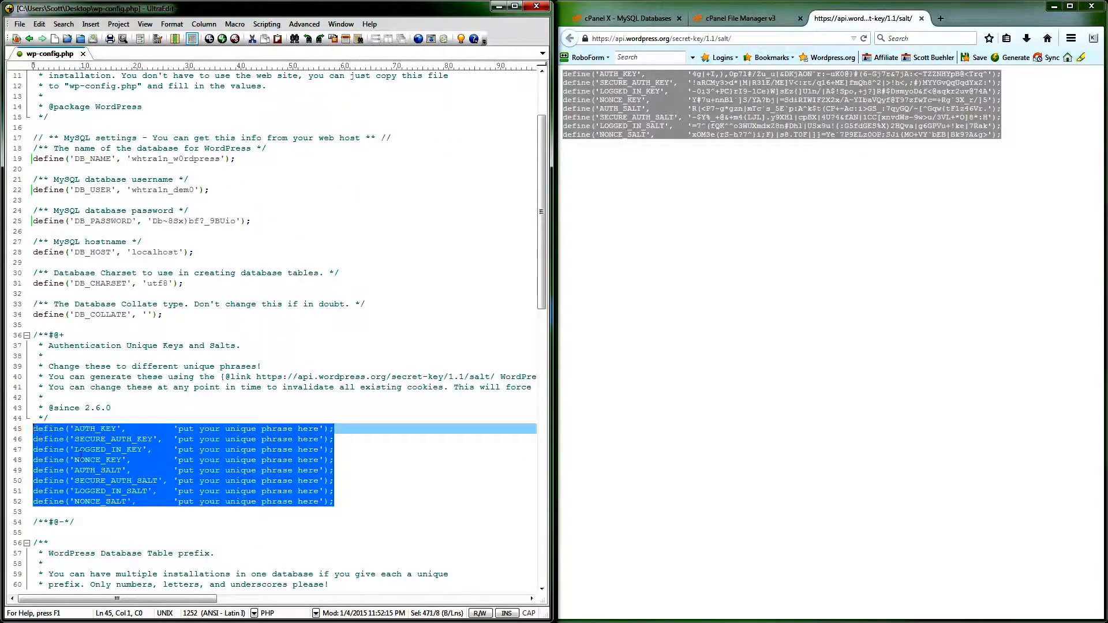
{"action": "key", "text": "ctrl+v"}
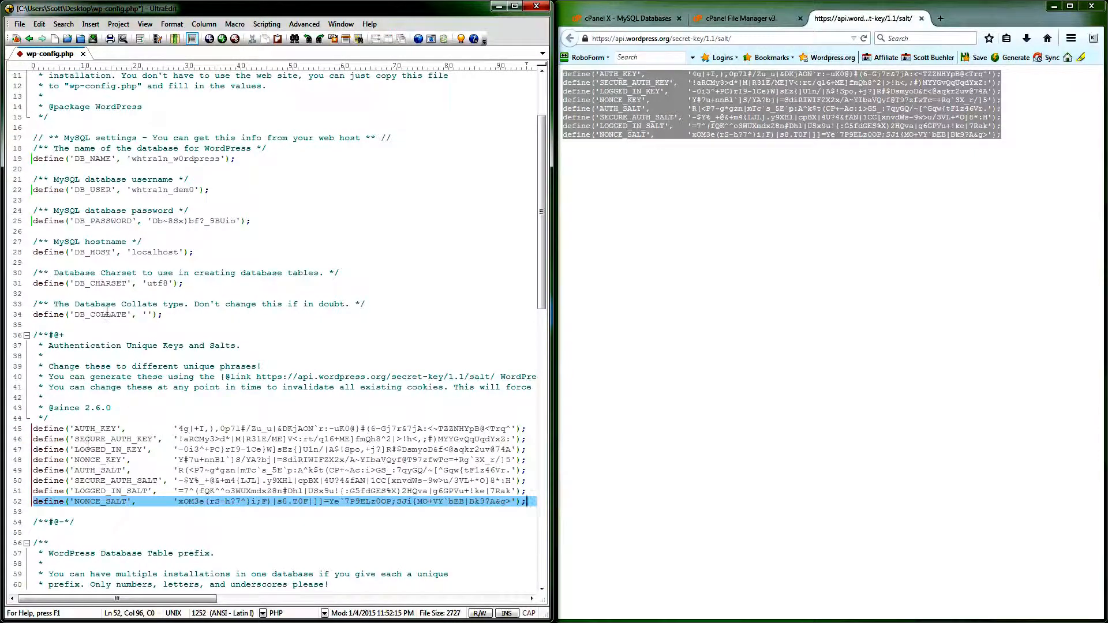
- Save wp-config.php and close the text editor
{"action": "left_click", "coordinate": [23, 24]}
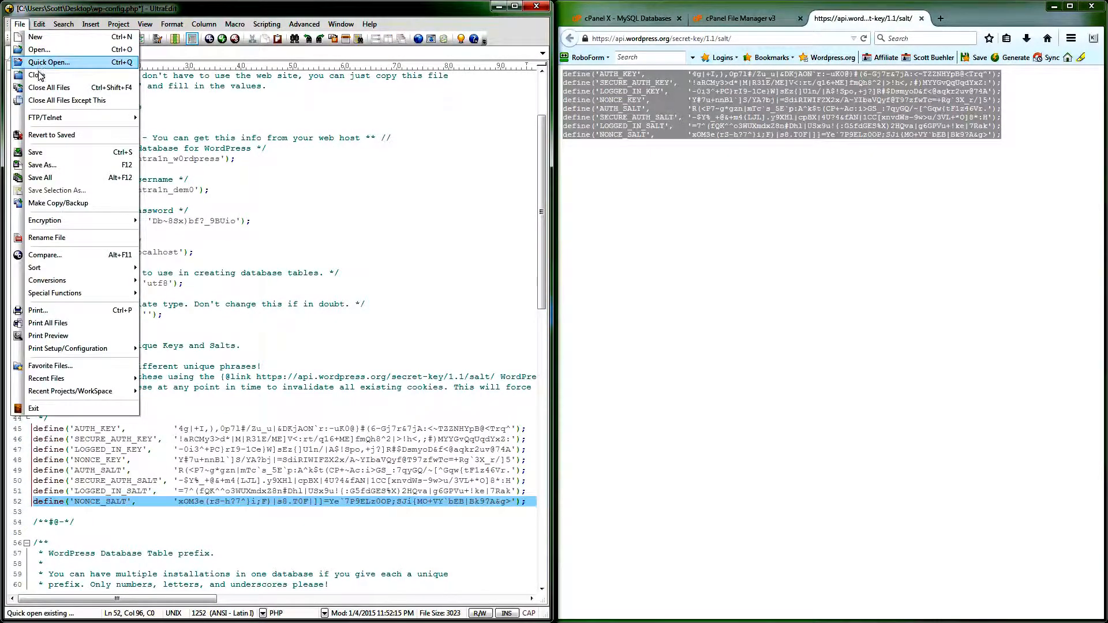
{"action": "left_click", "coordinate": [34, 153]}
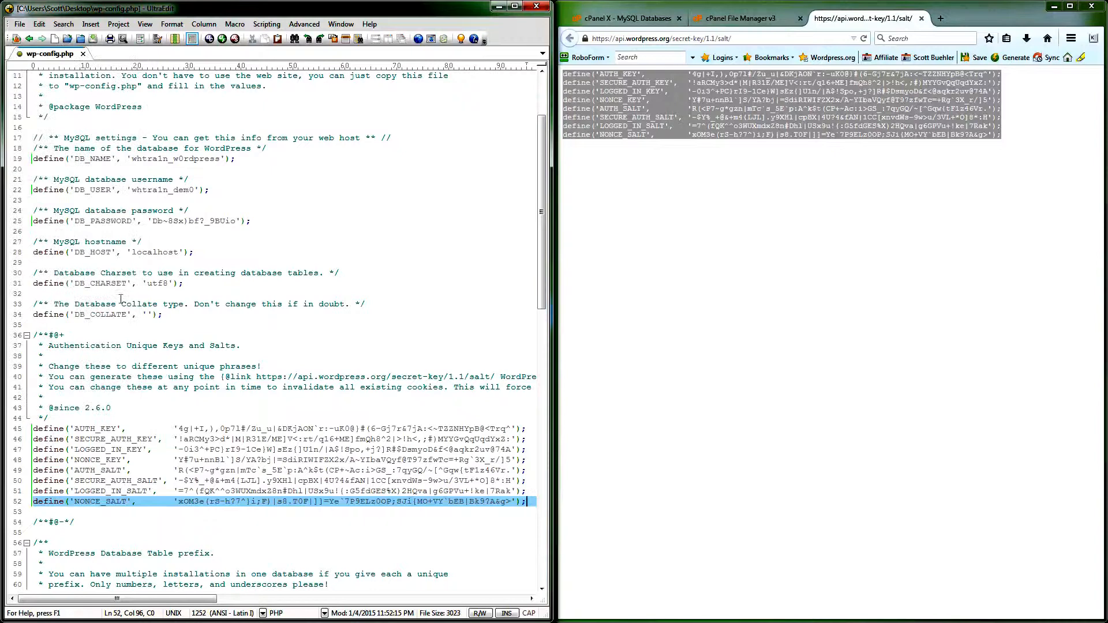
{"action": "left_click", "coordinate": [165, 346]}
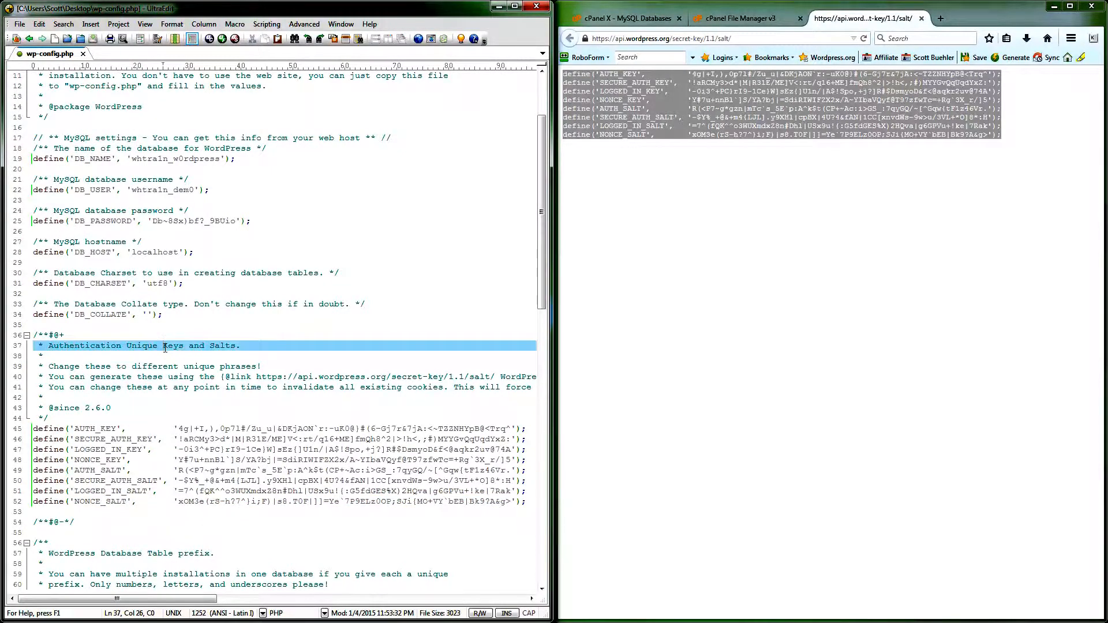
{"action": "scroll", "coordinate": [165, 346], "scroll_direction": "up", "scroll_amount": 4}
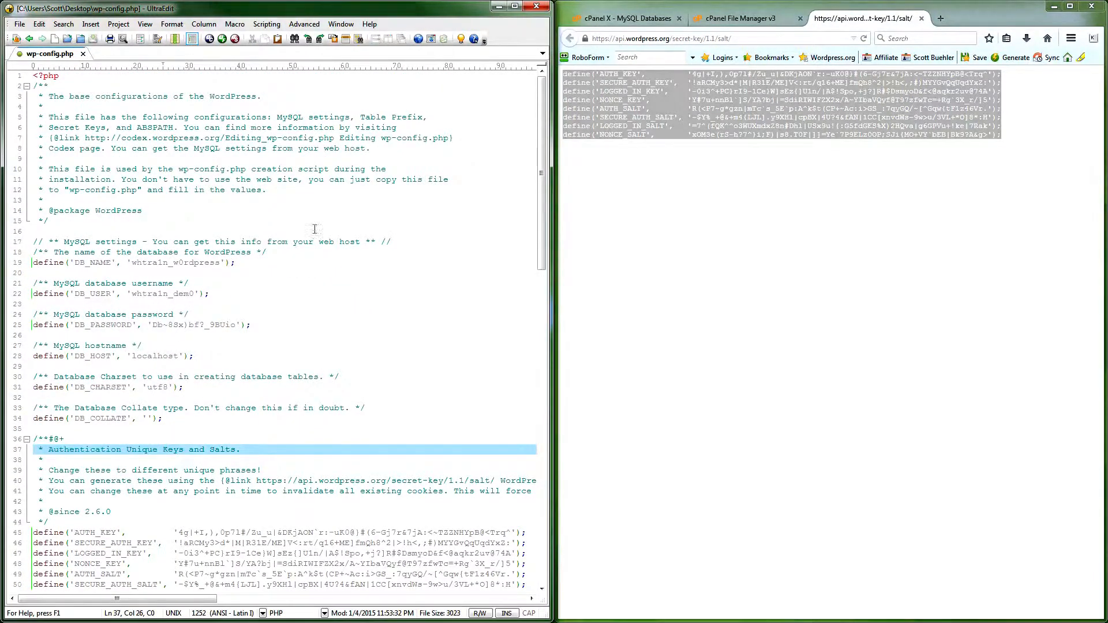
{"action": "left_click", "coordinate": [536, 7]}
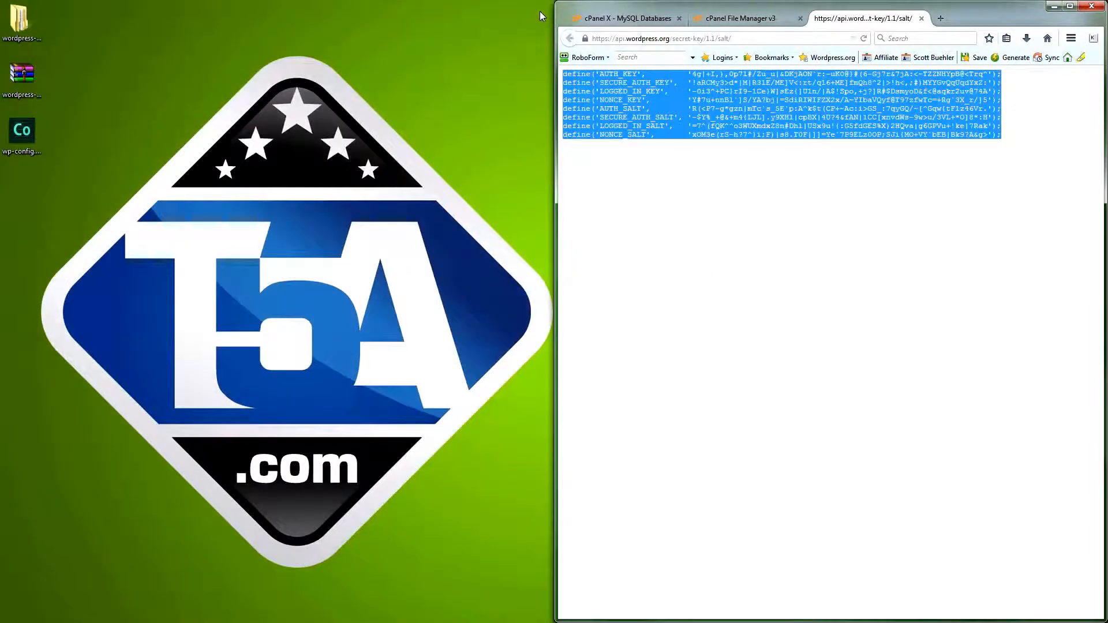
- Widen the browser window and close the salt generator page to return to the File Manager
{"action": "left_click", "coordinate": [718, 174]}
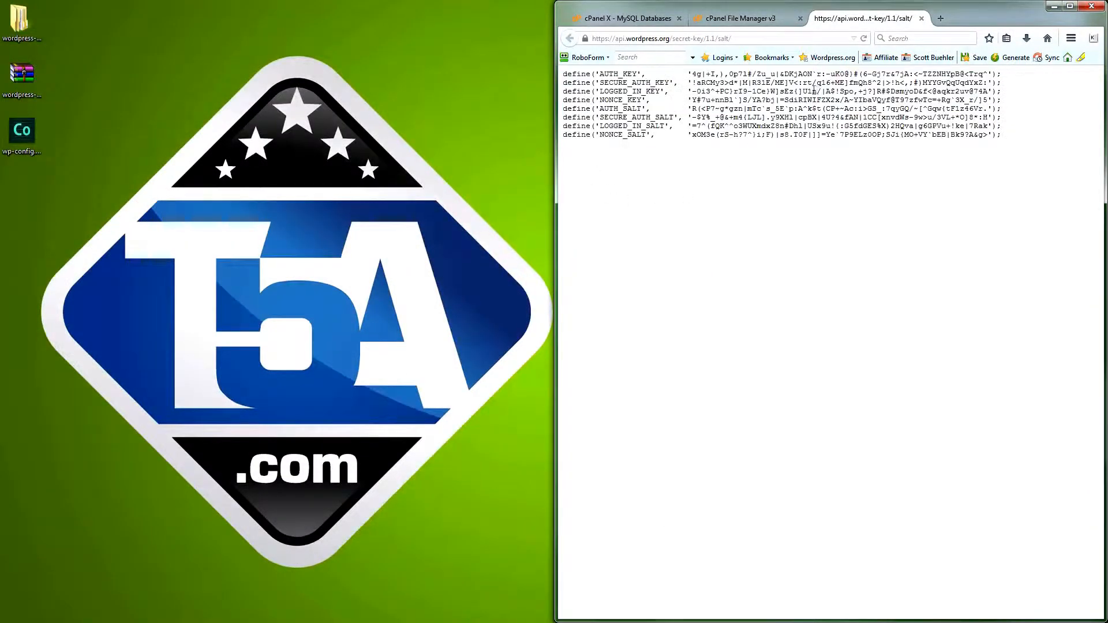
{"action": "left_click", "coordinate": [552, 39]}
{"action": "left_click_drag", "start_coordinate": [556, 41], "coordinate": [67, 29]}
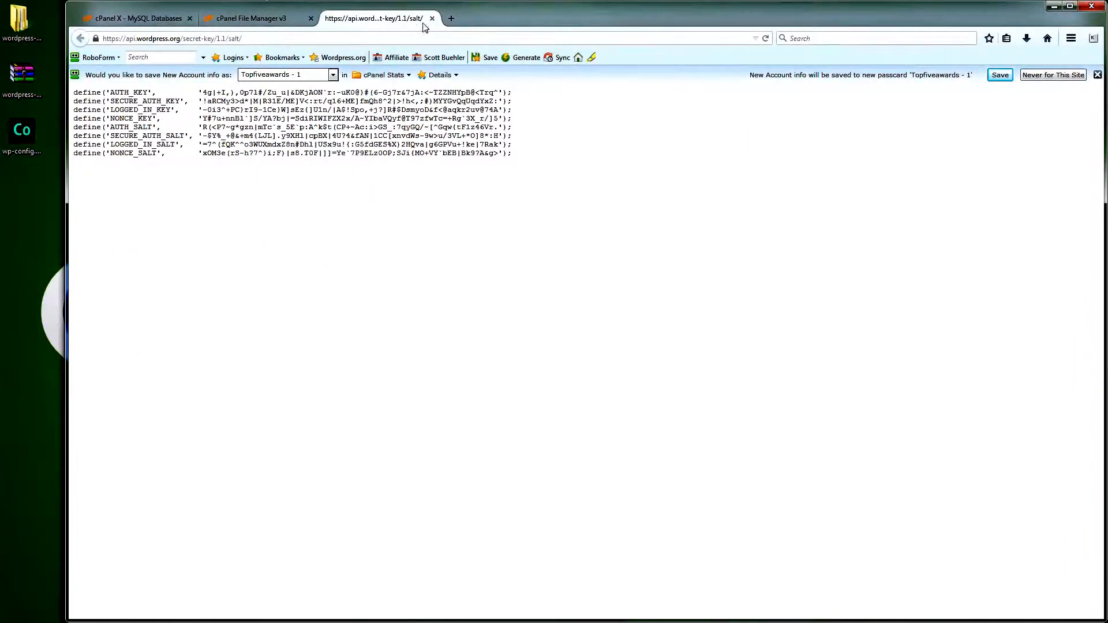
{"action": "left_click", "coordinate": [432, 18]}
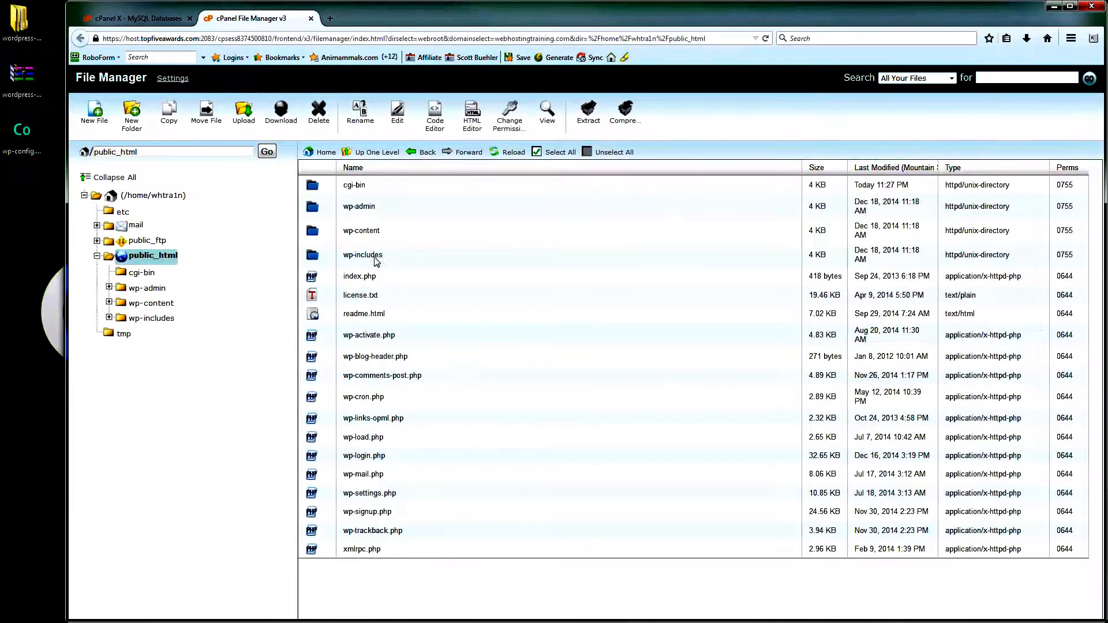
- Upload wp-config.php from the Desktop to public_html and reload the folder listing
{"action": "left_click", "coordinate": [242, 120]}
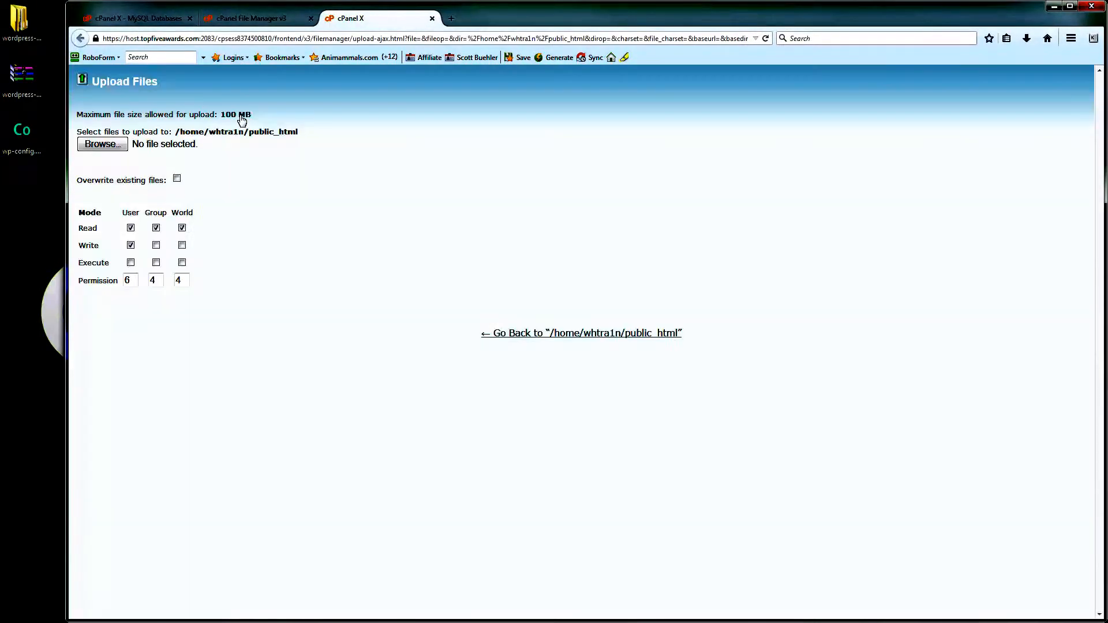
{"action": "left_click", "coordinate": [104, 146]}
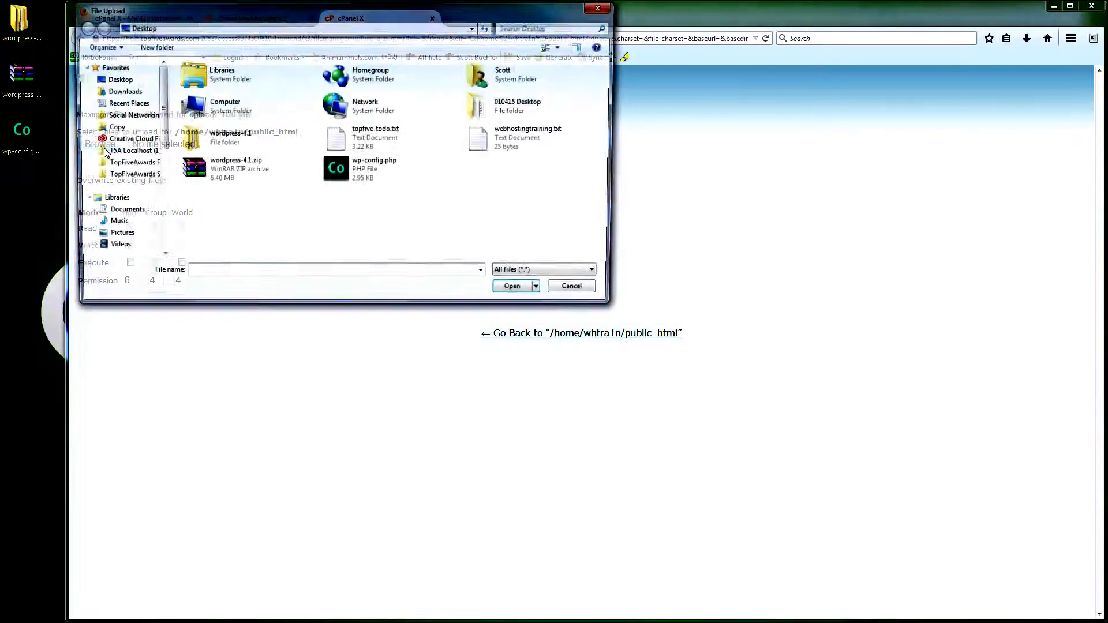
{"action": "left_click", "coordinate": [355, 176]}
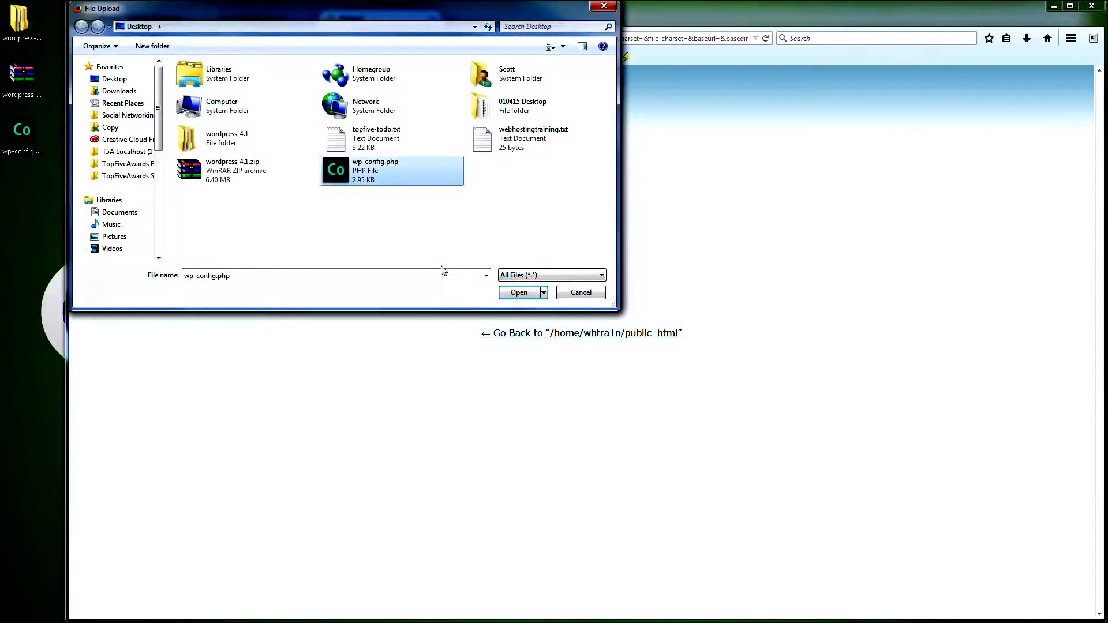
{"action": "left_click", "coordinate": [522, 294]}
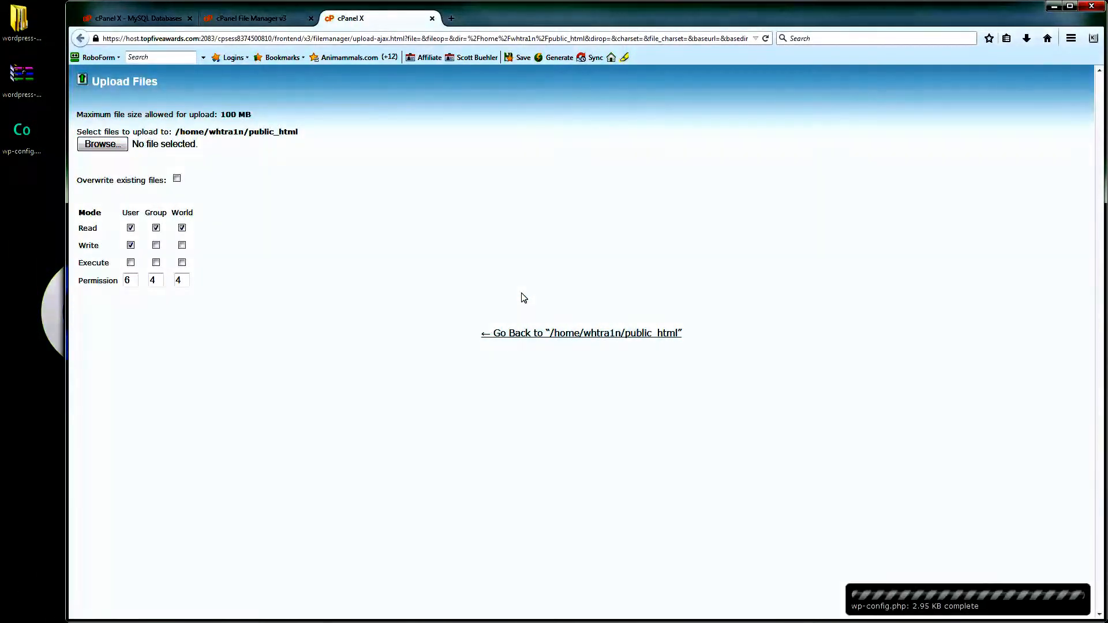
{"action": "left_click", "coordinate": [431, 18]}
{"action": "left_click", "coordinate": [505, 152]}
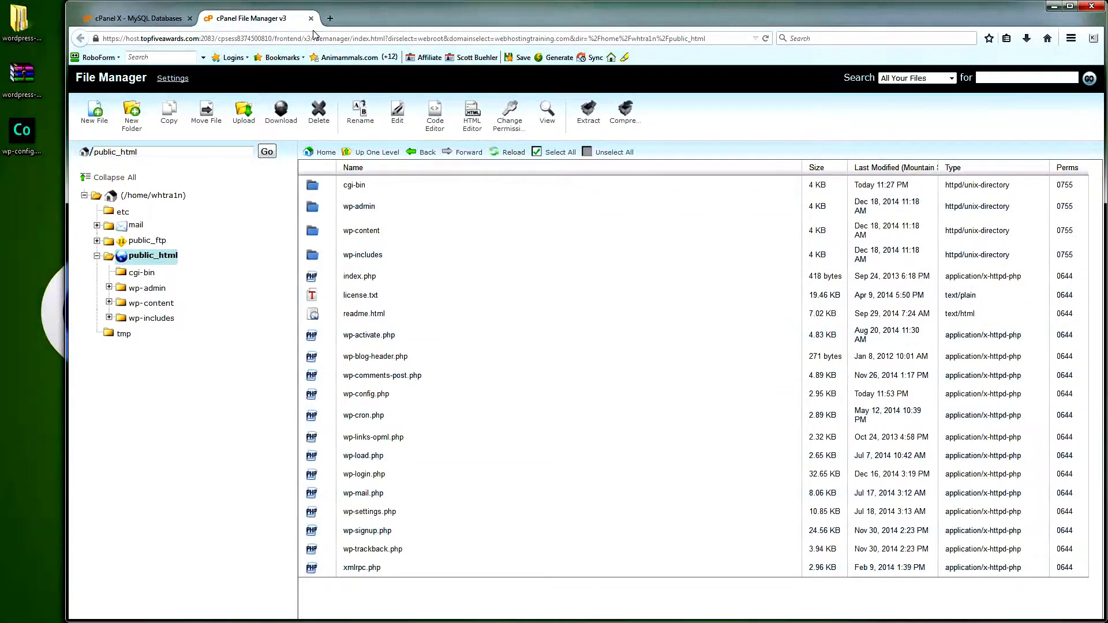
{"action": "left_click", "coordinate": [330, 21]}
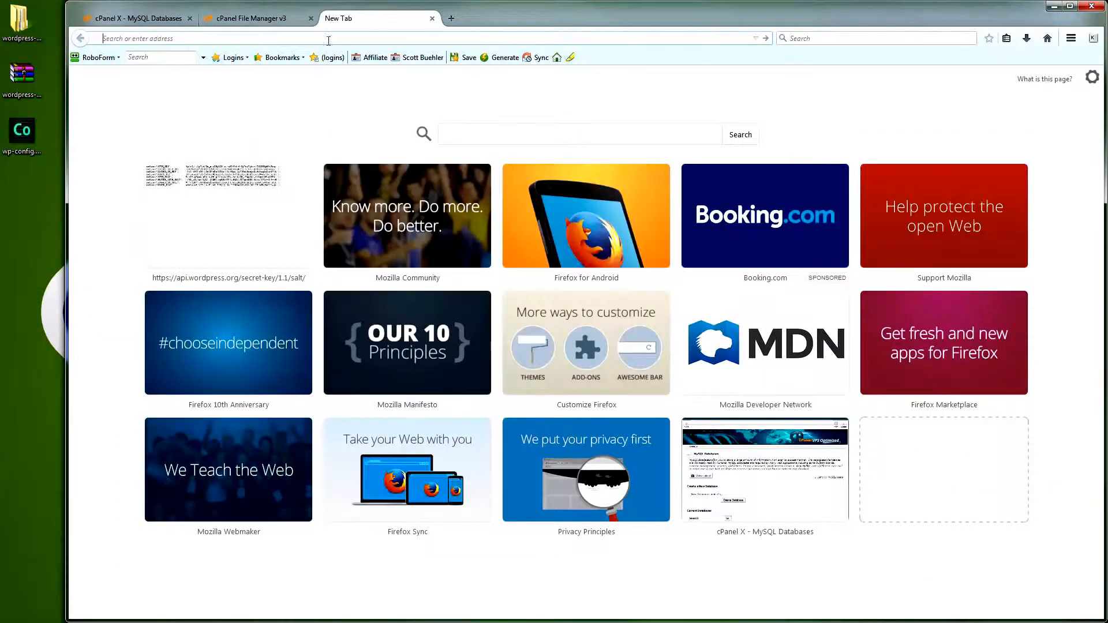
{"action": "type", "text": "webhostingtraining"}
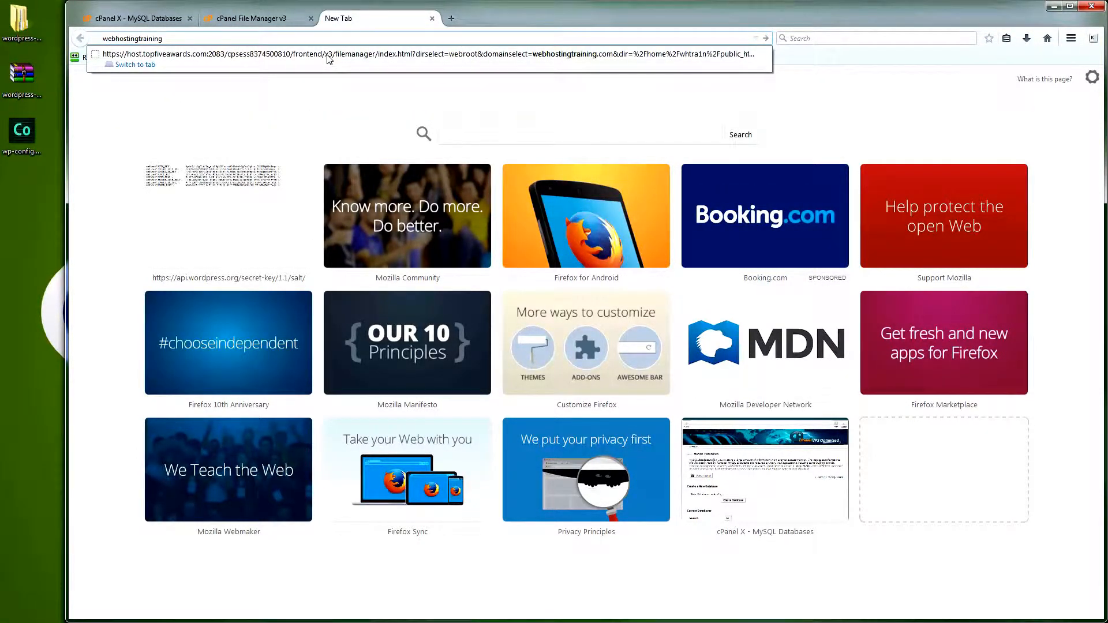
{"action": "key", "text": "Return"}
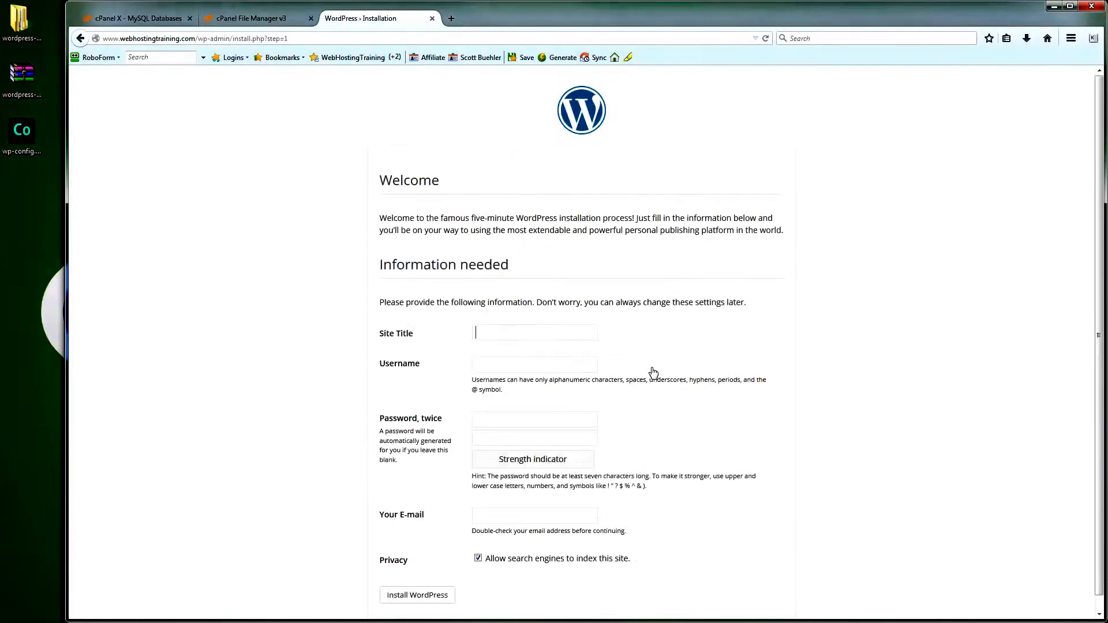
- Set the site title to Web Hosting Training and fill in the administrator username
{"action": "scroll", "coordinate": [551, 337], "scroll_direction": "down", "scroll_amount": 1}
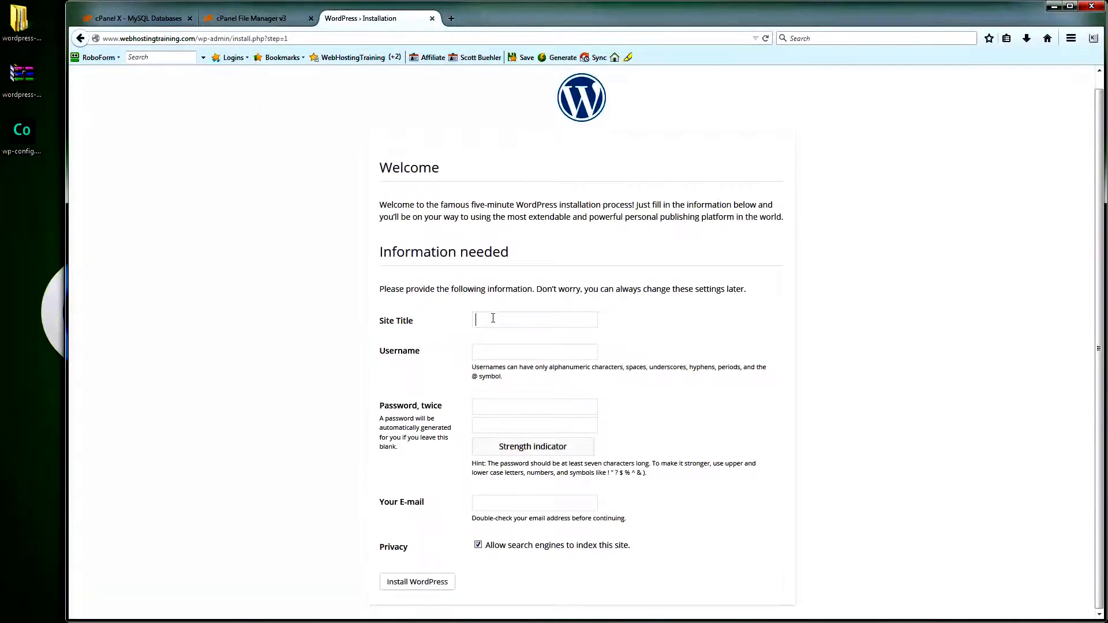
{"action": "key", "text": "ctrl+v"}
{"action": "key", "text": "Tab"}
{"action": "type", "text": "scott"}
{"action": "key", "text": "Tab"}
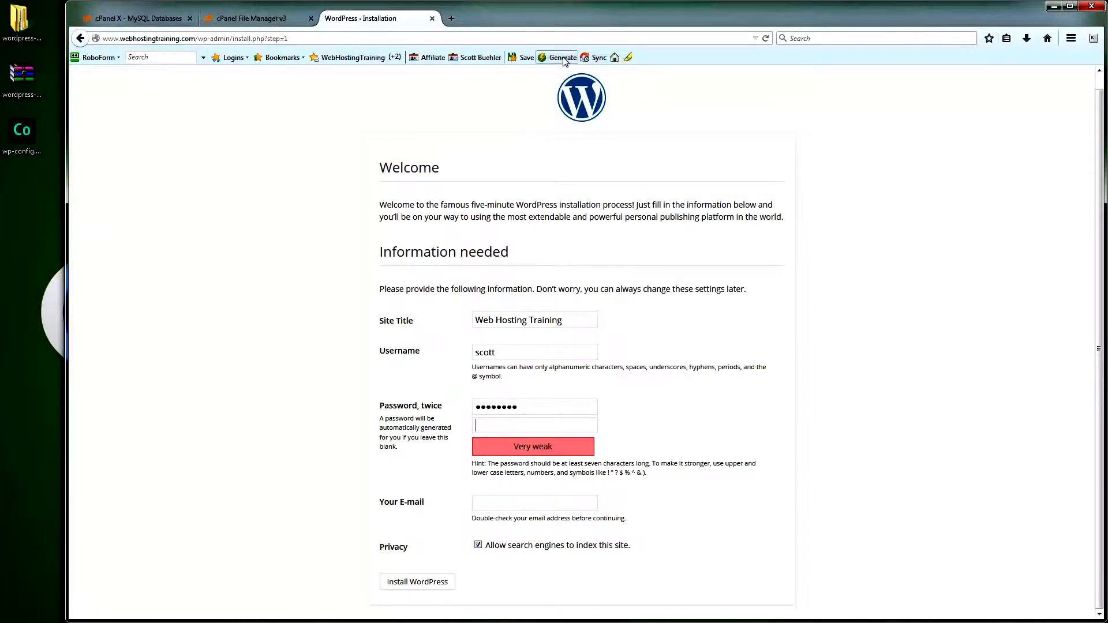
- Generate a new 16-character password, enter it in both administrator password fields, and fill in the contact e-mail
{"action": "left_click", "coordinate": [564, 59]}
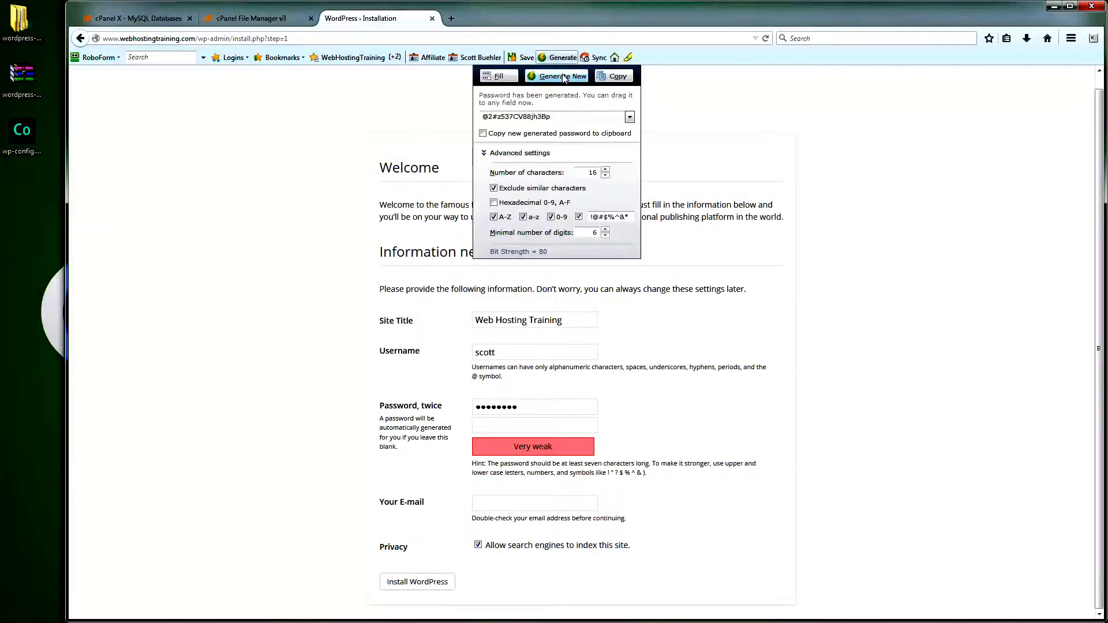
{"action": "left_click", "coordinate": [564, 77]}
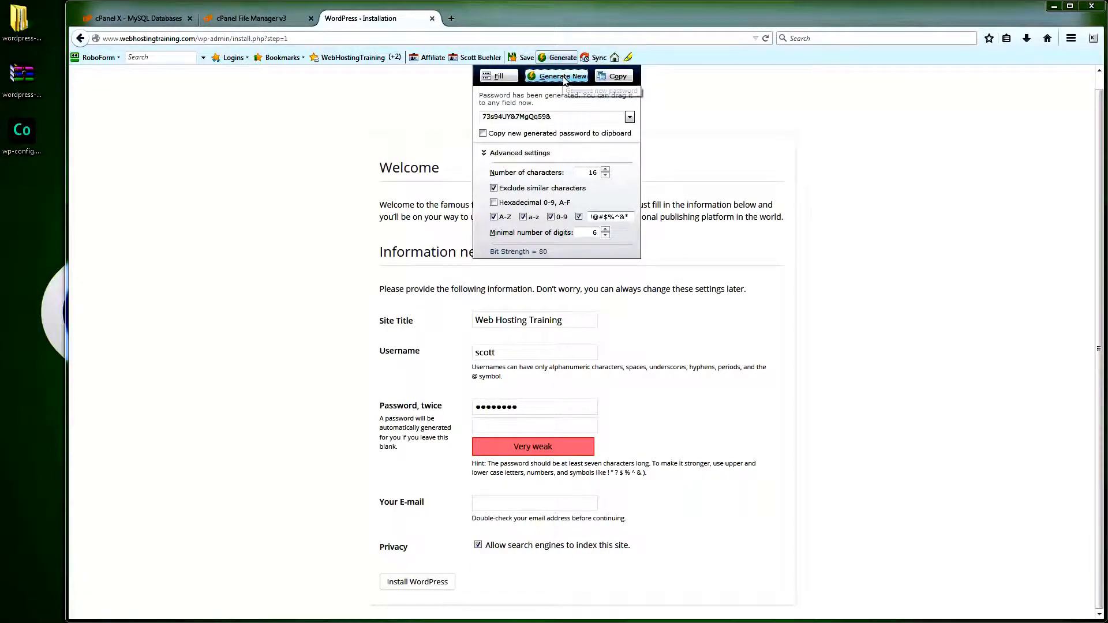
{"action": "left_click", "coordinate": [610, 78]}
{"action": "left_click", "coordinate": [531, 408]}
{"action": "left_click_drag", "start_coordinate": [531, 408], "coordinate": [470, 407]}
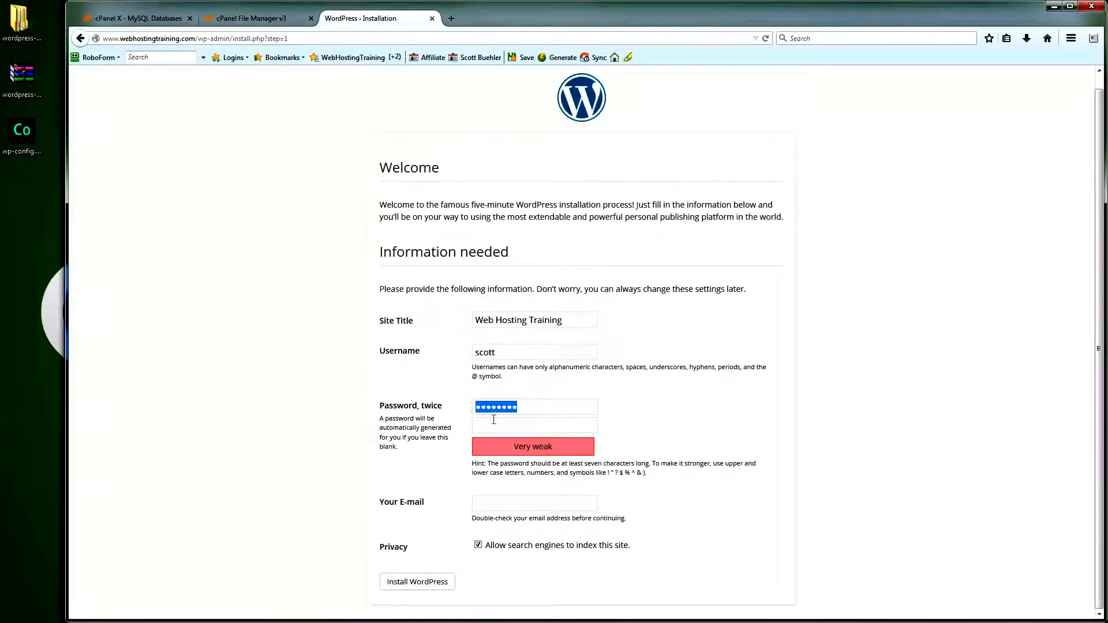
{"action": "key", "text": "ctrl+v"}
{"action": "key", "text": "ctrl+v"}
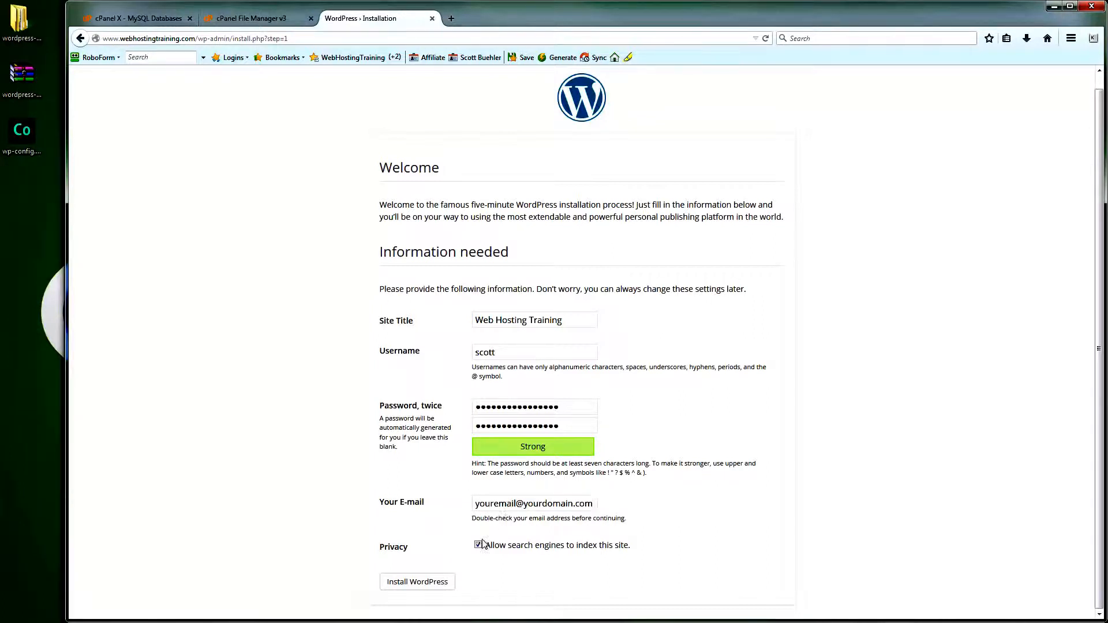
- Install WordPress with search engine indexing allowed, dismissing the offer to save the account, and continue to the login page
{"action": "left_click", "coordinate": [429, 584]}
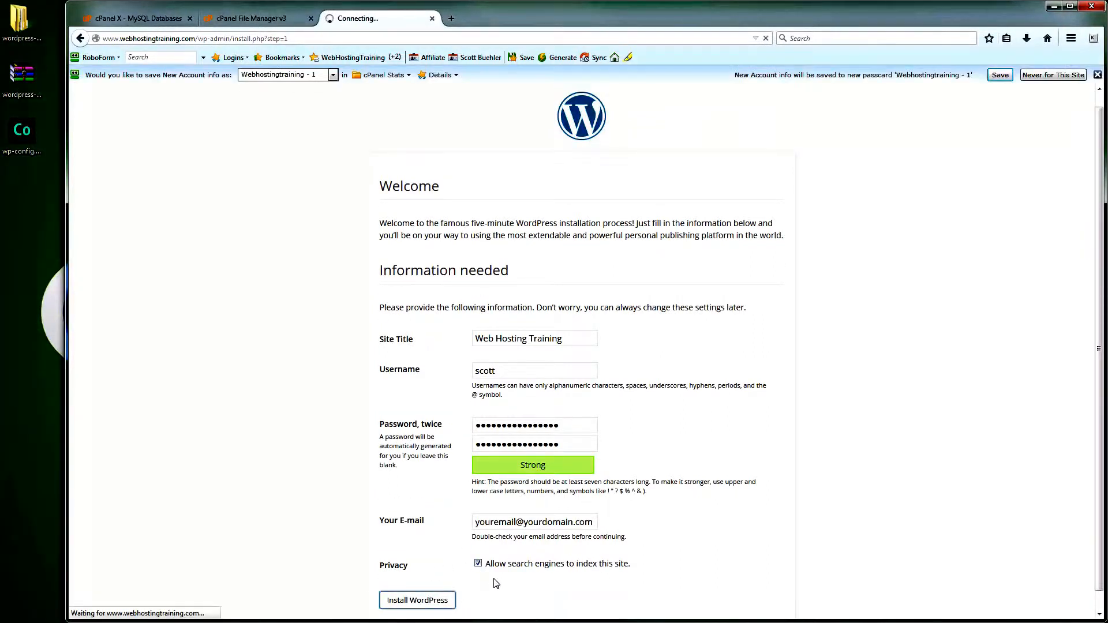
{"action": "left_click", "coordinate": [1097, 76]}
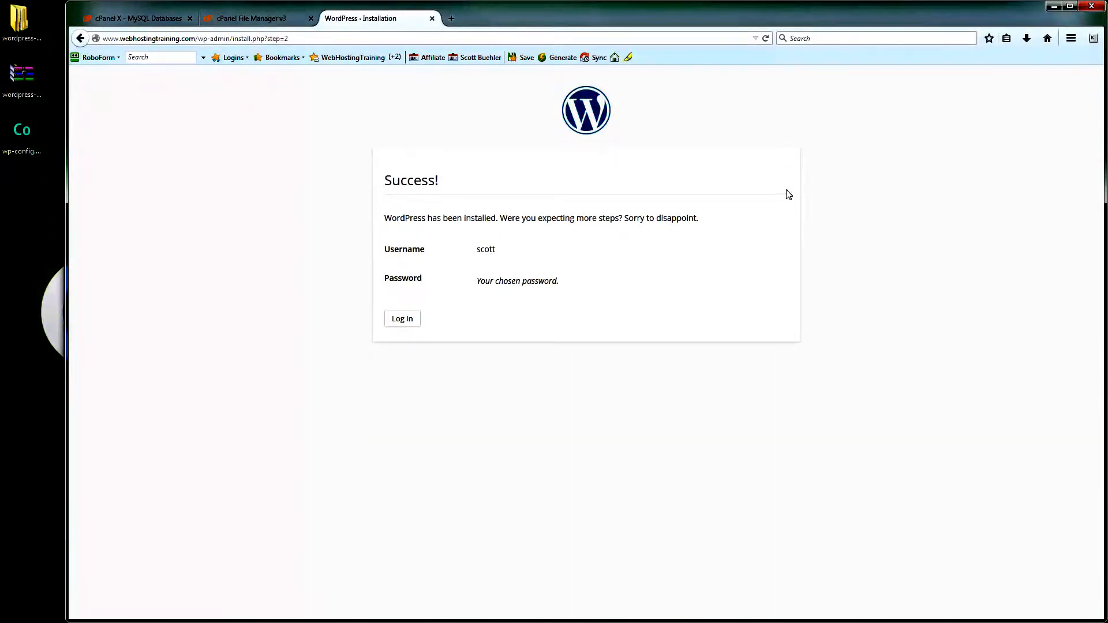
{"action": "left_click", "coordinate": [415, 320]}
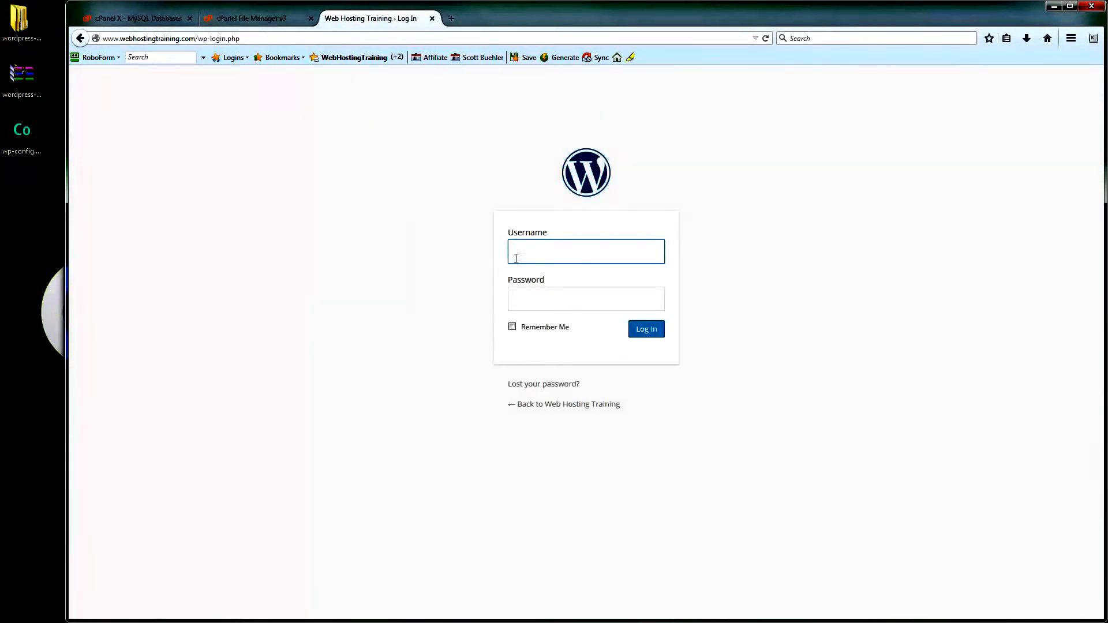
- Log in to WordPress with the administrator username and password, with Remember Me selected
{"action": "type", "text": "scott"}
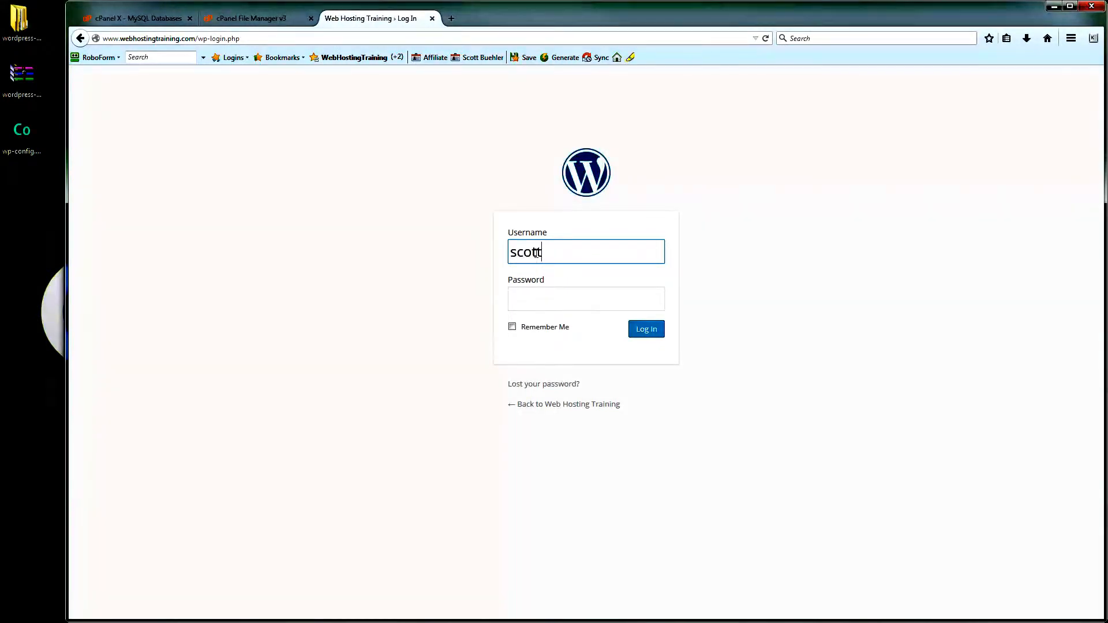
{"action": "key", "text": "Tab"}
{"action": "key", "text": "ctrl+v"}
{"action": "left_click", "coordinate": [512, 326]}
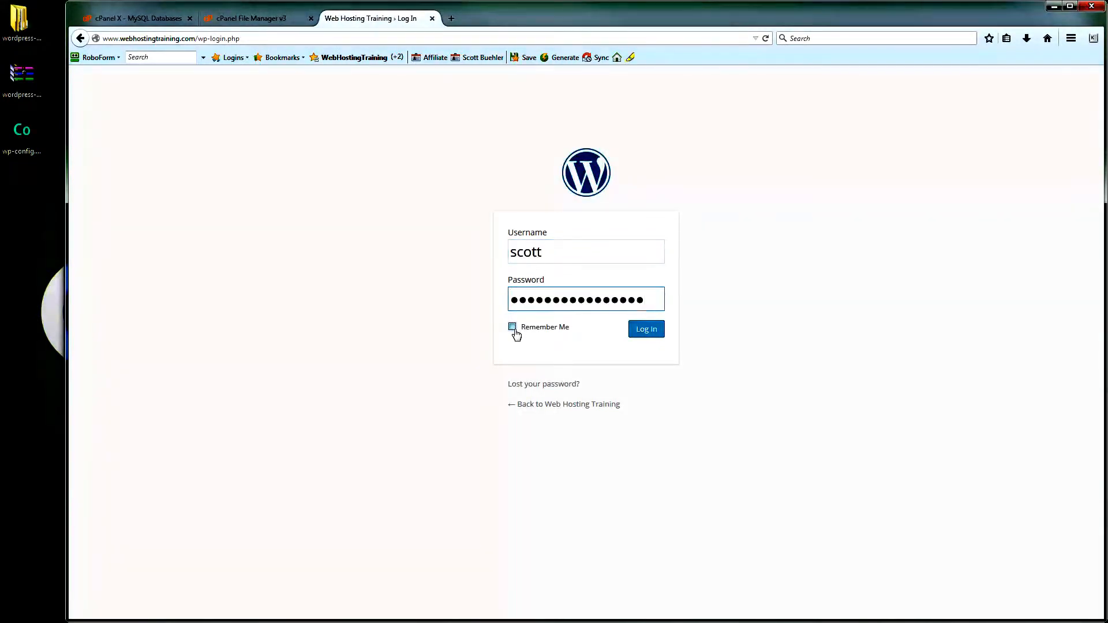
{"action": "left_click", "coordinate": [647, 330]}
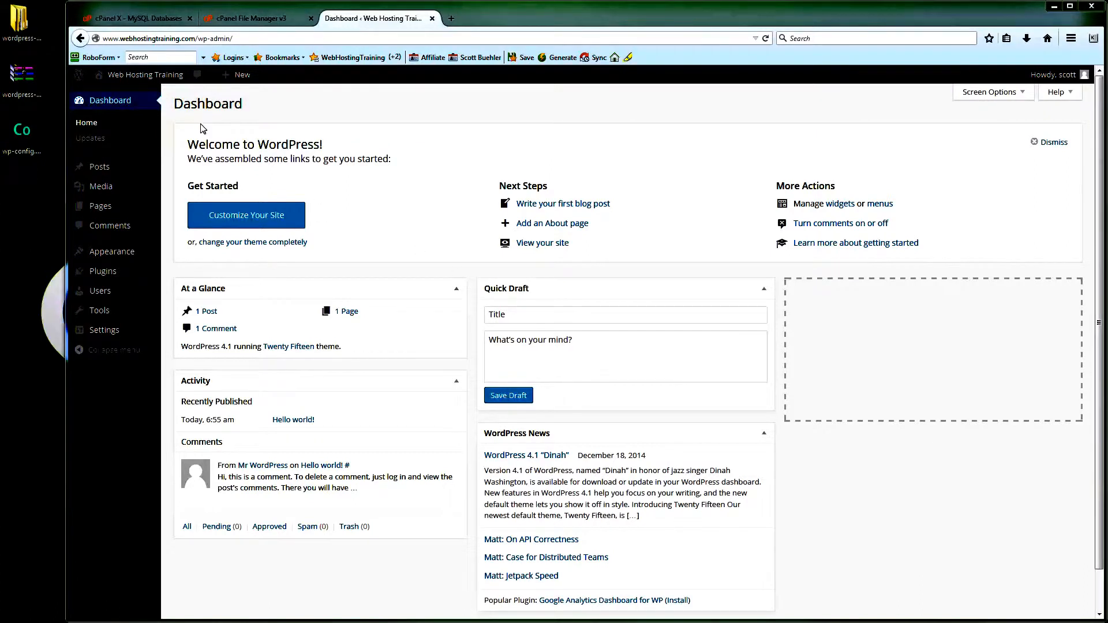
- Visit the front end of the Web Hosting Training site from the dashboard
{"action": "mouse_move", "coordinate": [146, 76]}
{"action": "left_click", "coordinate": [115, 98]}
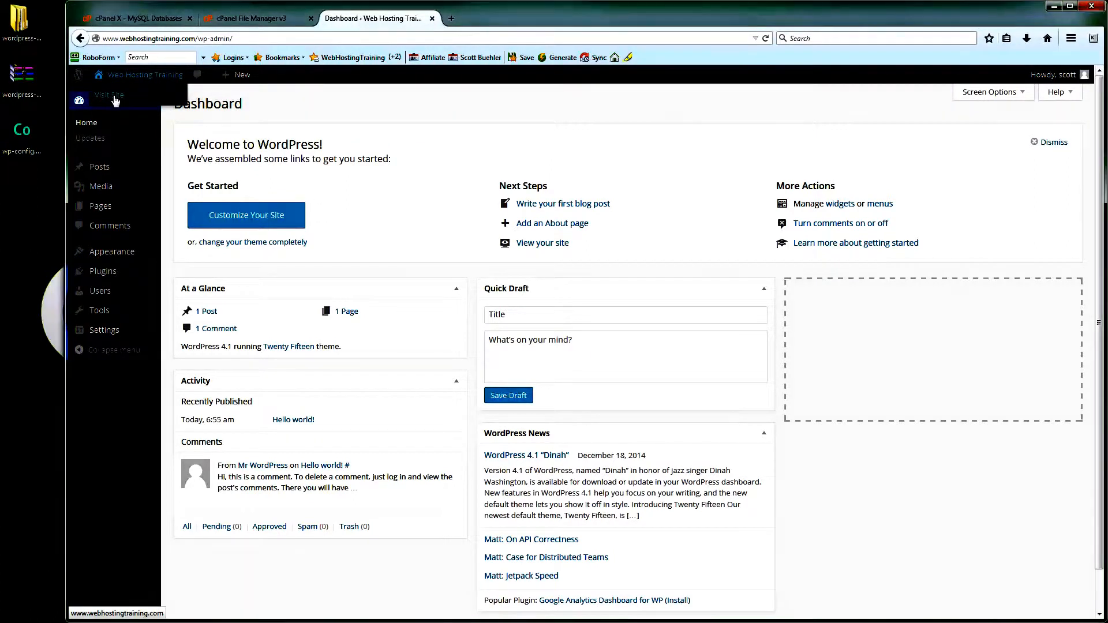